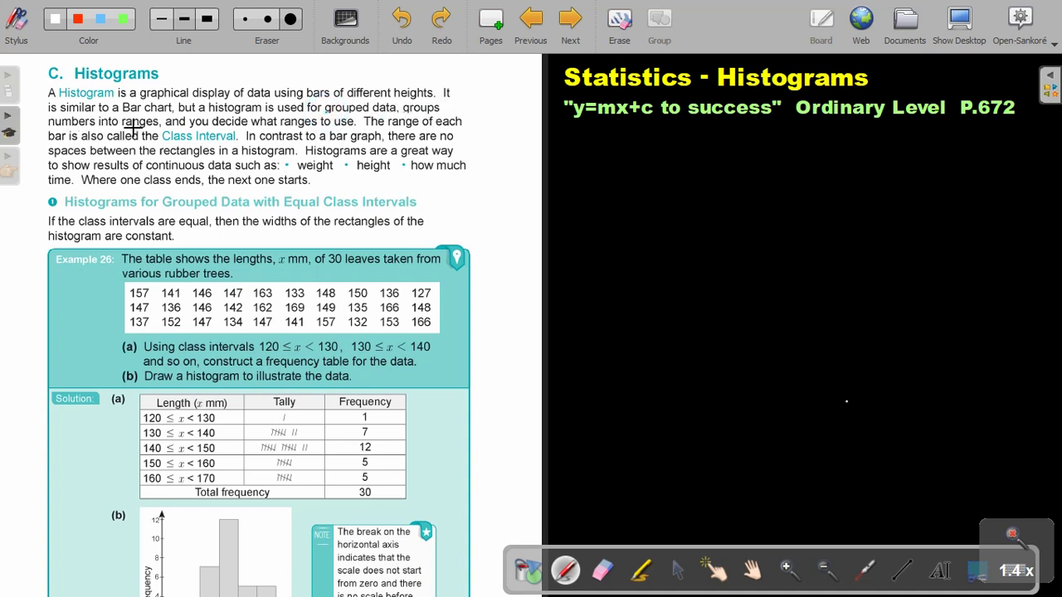
Underline 'spaces between the rectangles in a histogram' in red with the pen.
{"action": "left_click", "coordinate": [565, 570]}
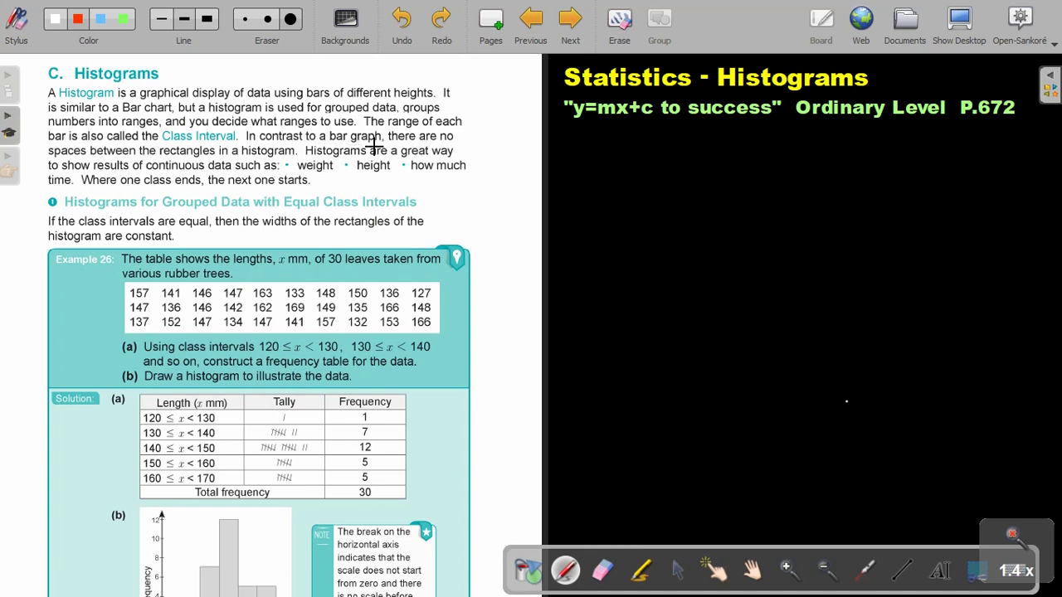
{"action": "left_click_drag", "start_coordinate": [48, 154], "coordinate": [285, 153]}
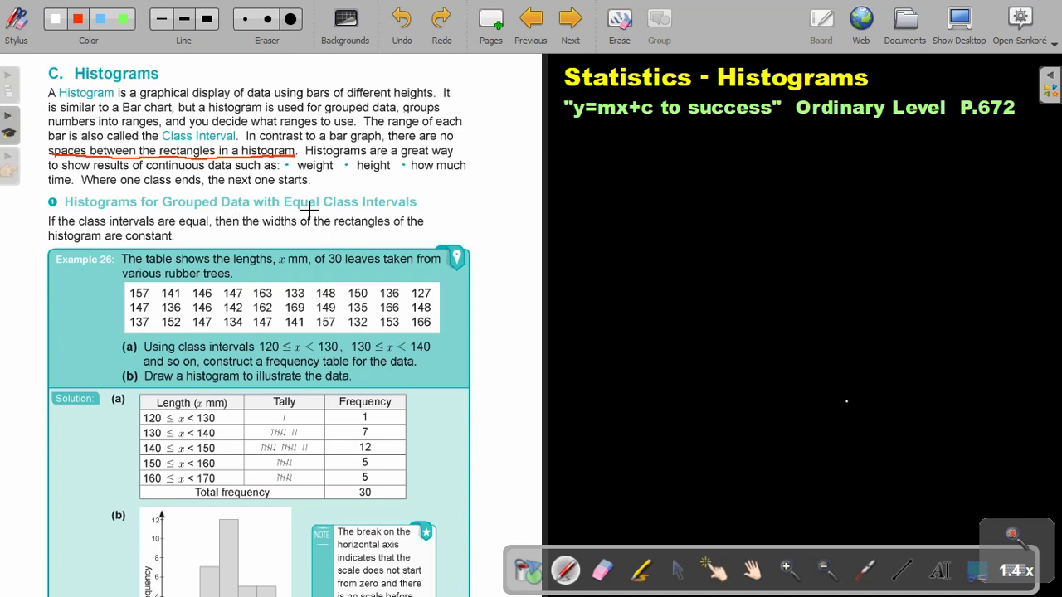
Underline 'Equal Class Intervals' in red and circle the 120 ≤ x interval in part (a).
{"action": "left_click_drag", "start_coordinate": [283, 209], "coordinate": [357, 209]}
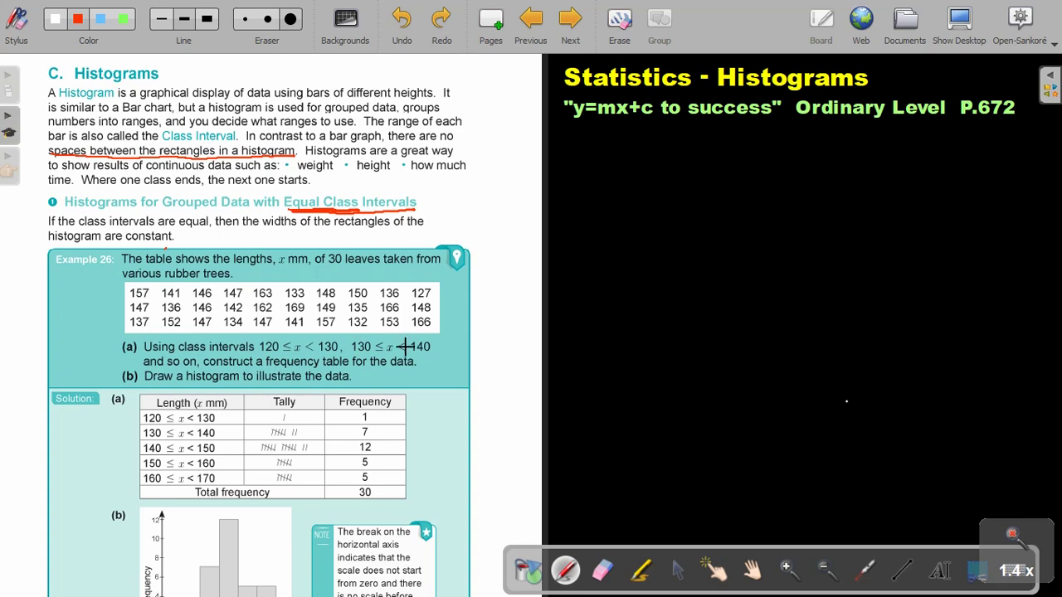
{"action": "left_click", "coordinate": [277, 338]}
Tick the 150 and 140 tally rows in red, pan to the histogram, and advance to Try Now 26.
{"action": "left_click_drag", "start_coordinate": [275, 455], "coordinate": [275, 468]}
{"action": "left_click_drag", "start_coordinate": [262, 442], "coordinate": [263, 453]}
{"action": "left_click", "coordinate": [752, 569]}
{"action": "left_click_drag", "start_coordinate": [746, 515], "coordinate": [670, 416]}
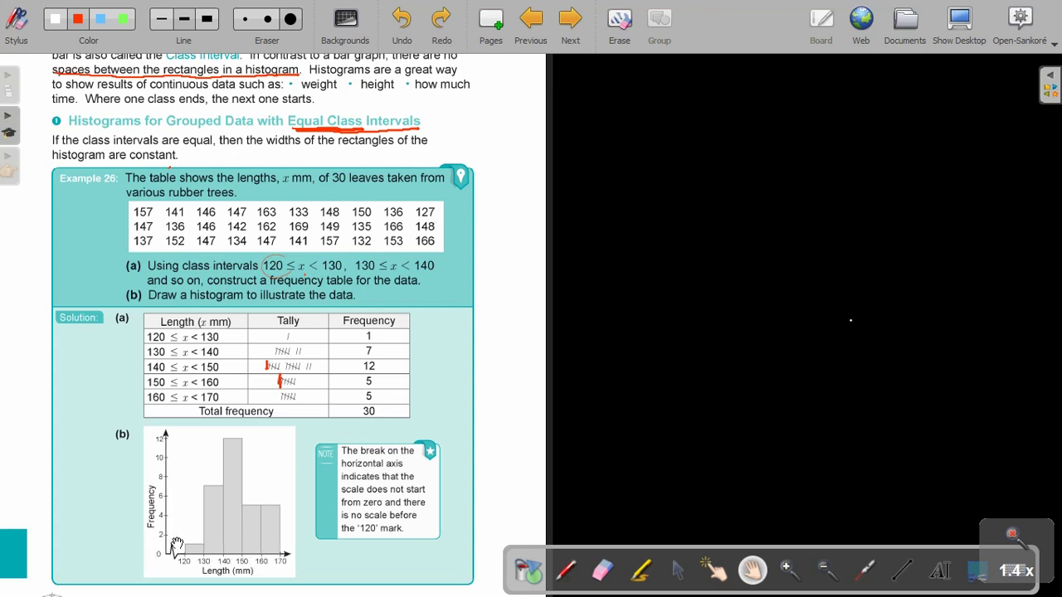
{"action": "left_click", "coordinate": [573, 31]}
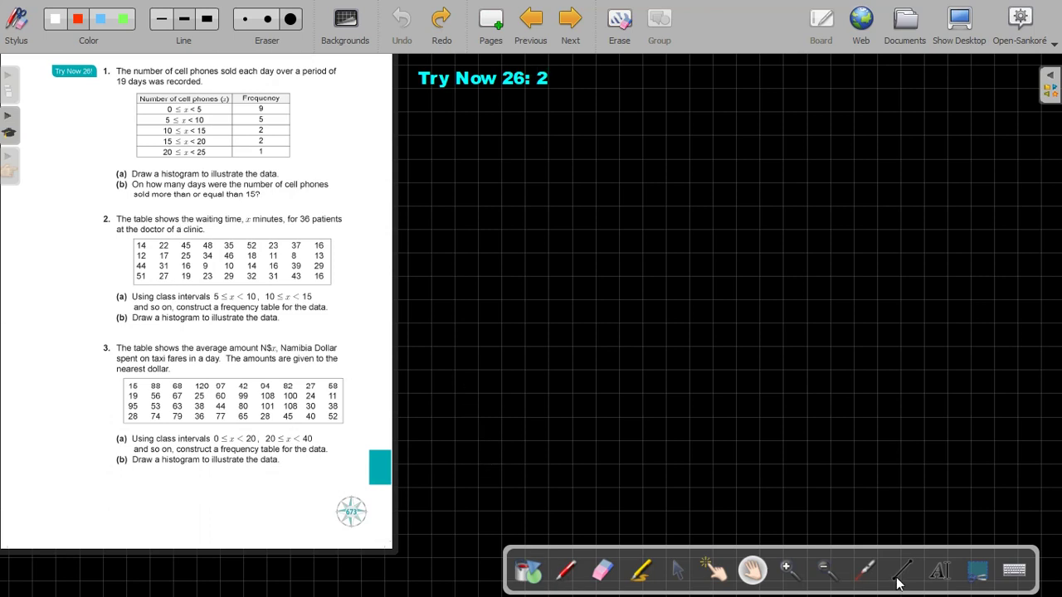
Mark 14, 51, 48 and 37 in question 2's data, then handwrite 'Time (x minutes)' as a heading.
{"action": "left_click", "coordinate": [565, 570]}
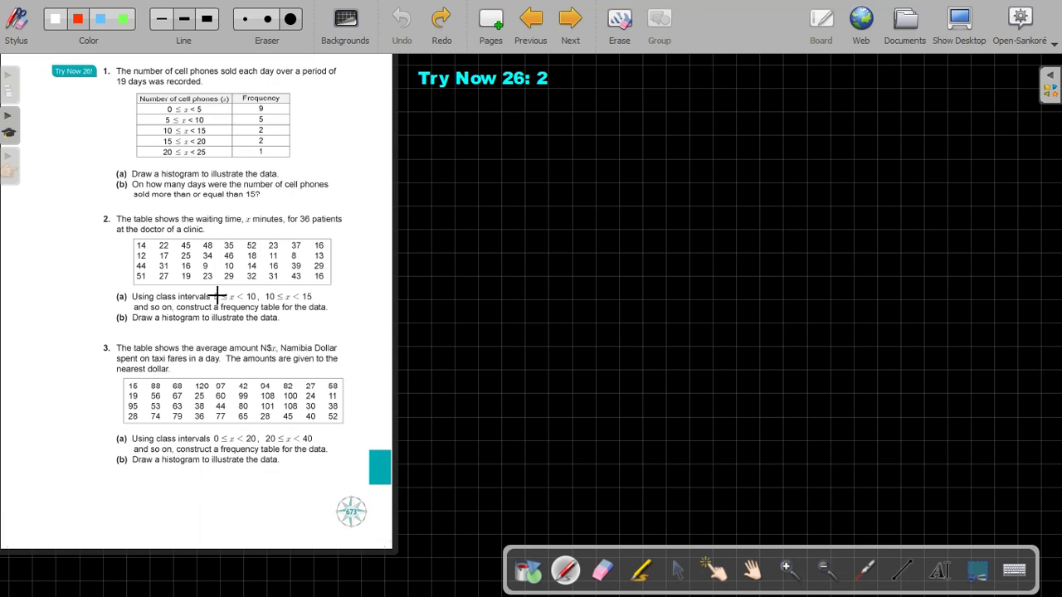
{"action": "left_click_drag", "start_coordinate": [159, 249], "coordinate": [149, 244]}
{"action": "left_click_drag", "start_coordinate": [137, 282], "coordinate": [147, 282]}
{"action": "left_click_drag", "start_coordinate": [217, 242], "coordinate": [215, 248]}
{"action": "left_click_drag", "start_coordinate": [280, 247], "coordinate": [300, 243]}
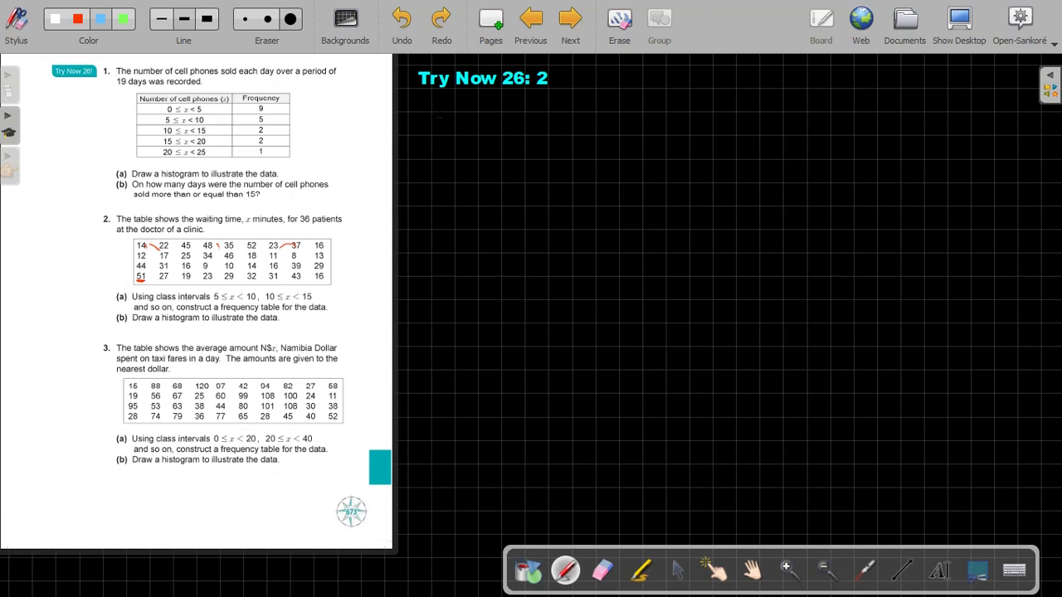
{"action": "mouse_move", "coordinate": [440, 116]}
{"action": "left_mouse_down"}
{"action": "mouse_move", "coordinate": [440, 133]}
{"action": "mouse_move", "coordinate": [456, 114]}
{"action": "mouse_move", "coordinate": [448, 131]}
{"action": "mouse_move", "coordinate": [580, 133]}
{"action": "mouse_move", "coordinate": [595, 118]}
{"action": "mouse_move", "coordinate": [600, 133]}
{"action": "mouse_move", "coordinate": [637, 141]}
{"action": "left_mouse_up"}
{"action": "left_click", "coordinate": [504, 133]}
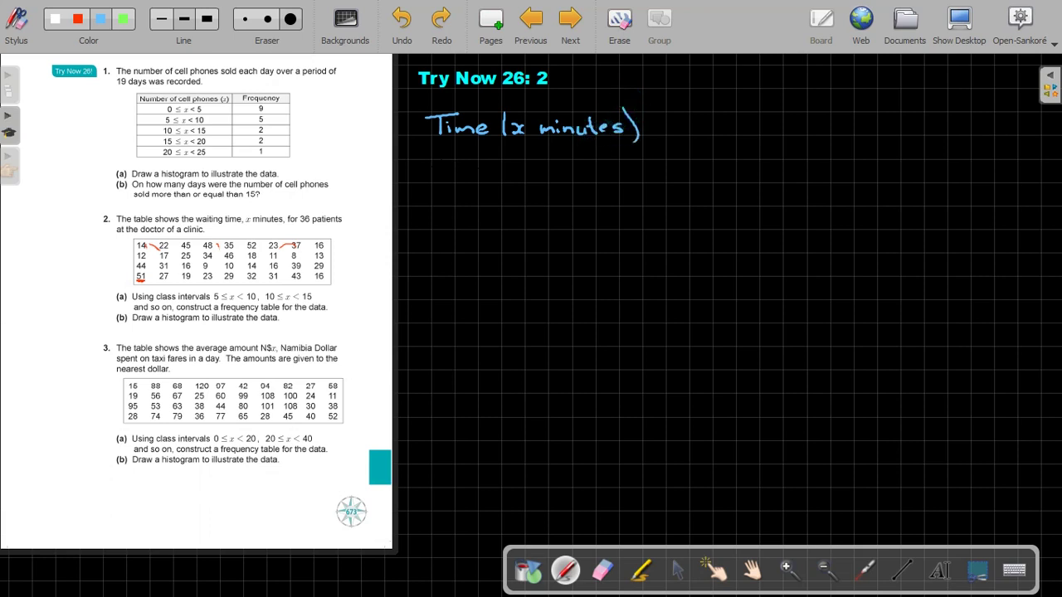
Write '5 ≤ x < 10' and '10 ≤ x < 15' below the heading, and begin the 15–20 row.
{"action": "mouse_move", "coordinate": [452, 167]}
{"action": "left_mouse_down"}
{"action": "mouse_move", "coordinate": [516, 171]}
{"action": "mouse_move", "coordinate": [483, 185]}
{"action": "left_mouse_up"}
{"action": "mouse_move", "coordinate": [540, 166]}
{"action": "left_mouse_down"}
{"action": "mouse_move", "coordinate": [541, 179]}
{"action": "mouse_move", "coordinate": [568, 170]}
{"action": "left_mouse_up"}
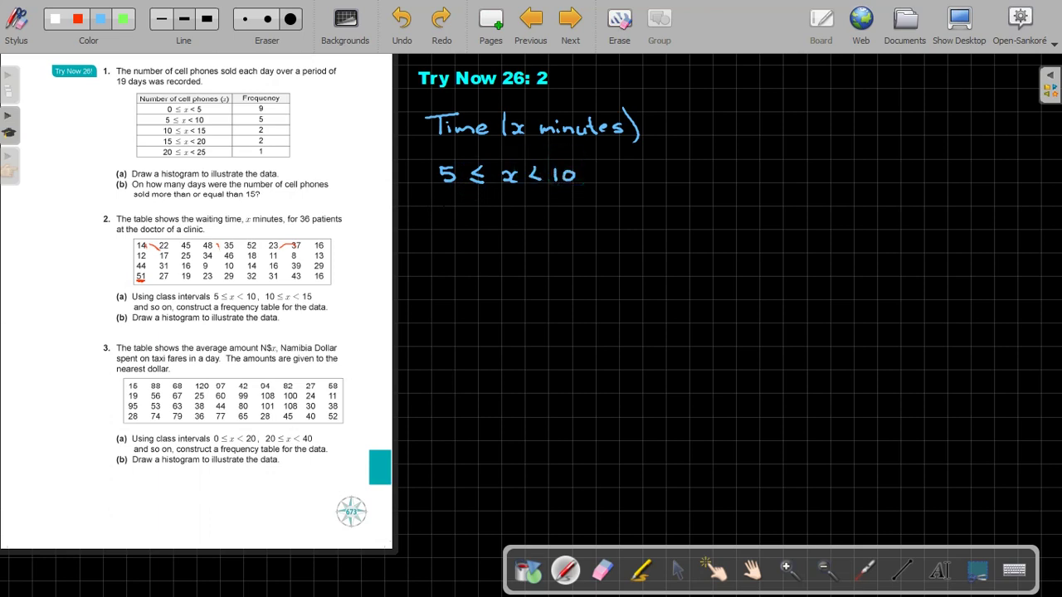
{"action": "mouse_move", "coordinate": [438, 192]}
{"action": "left_mouse_down"}
{"action": "mouse_move", "coordinate": [477, 191]}
{"action": "mouse_move", "coordinate": [468, 205]}
{"action": "mouse_move", "coordinate": [528, 180]}
{"action": "mouse_move", "coordinate": [564, 203]}
{"action": "left_mouse_up"}
{"action": "left_click_drag", "start_coordinate": [565, 190], "coordinate": [573, 189]}
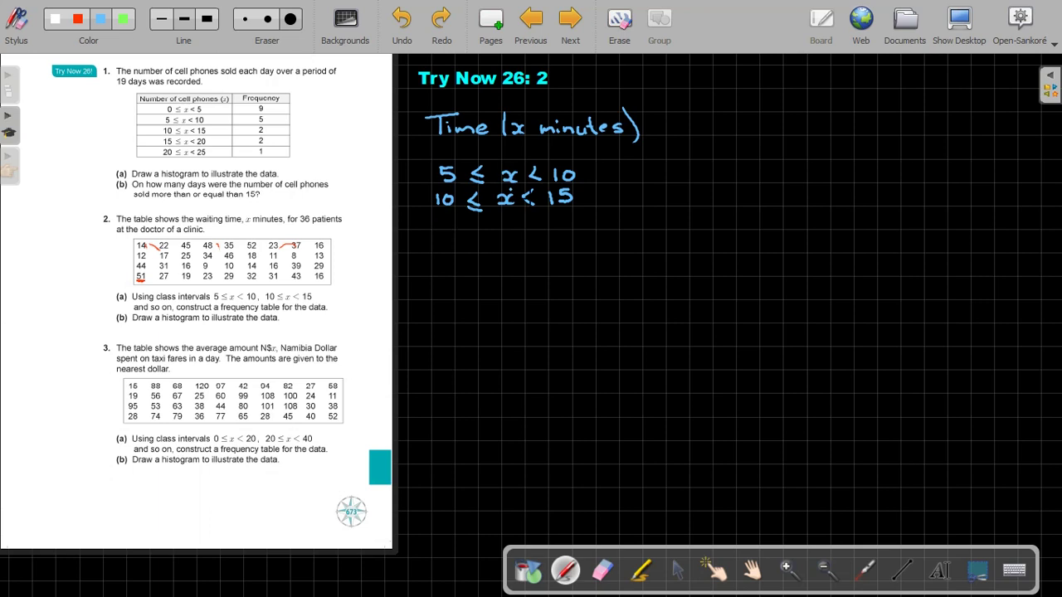
{"action": "left_click_drag", "start_coordinate": [439, 215], "coordinate": [447, 225]}
{"action": "mouse_move", "coordinate": [549, 216]}
{"action": "left_mouse_down"}
{"action": "mouse_move", "coordinate": [562, 225]}
{"action": "mouse_move", "coordinate": [571, 215]}
{"action": "left_mouse_up"}
Write the bounds 20–25, 25–30 and 30–35 for the next three interval rows.
{"action": "mouse_move", "coordinate": [439, 241]}
{"action": "left_mouse_down"}
{"action": "mouse_move", "coordinate": [453, 252]}
{"action": "mouse_move", "coordinate": [458, 243]}
{"action": "left_mouse_up"}
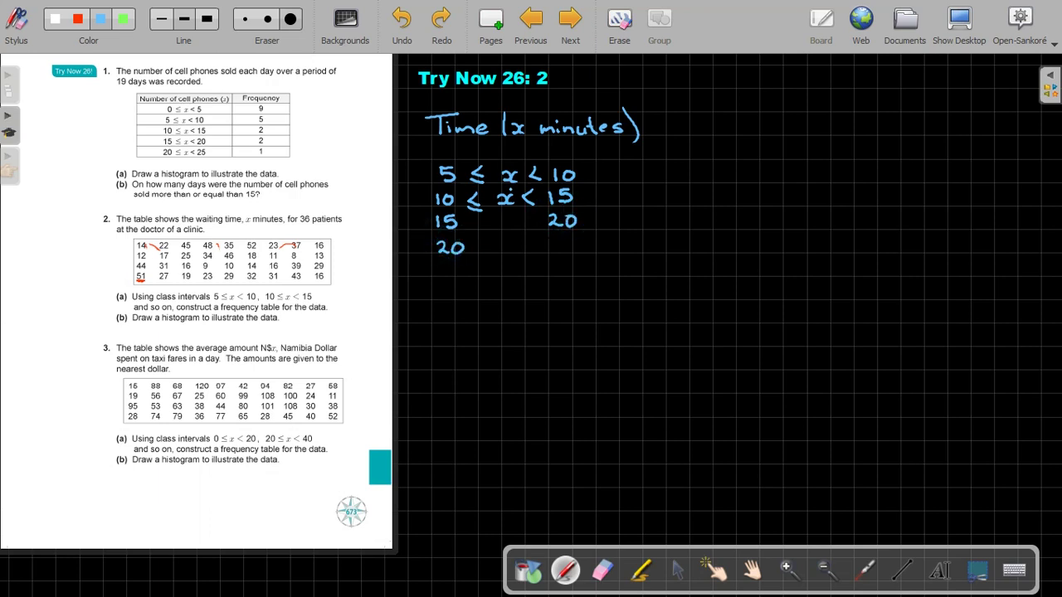
{"action": "left_click", "coordinate": [551, 241]}
{"action": "left_click_drag", "start_coordinate": [551, 241], "coordinate": [571, 249]}
{"action": "left_click_drag", "start_coordinate": [437, 262], "coordinate": [452, 274]}
{"action": "left_click_drag", "start_coordinate": [551, 263], "coordinate": [550, 275]}
{"action": "left_click_drag", "start_coordinate": [570, 263], "coordinate": [569, 264]}
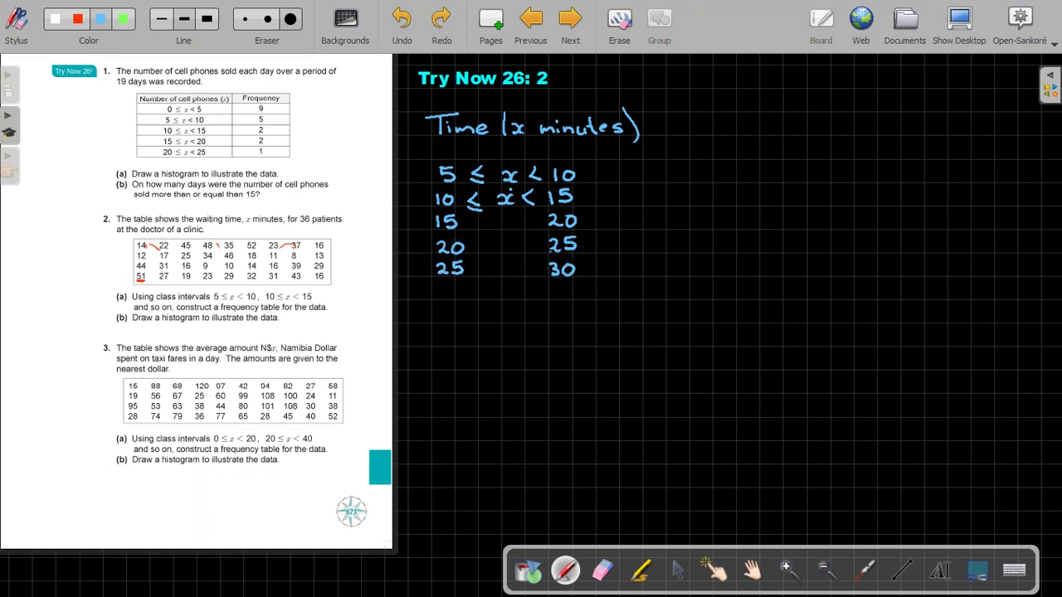
{"action": "mouse_move", "coordinate": [437, 285]}
{"action": "left_mouse_down"}
{"action": "mouse_move", "coordinate": [437, 297]}
{"action": "mouse_move", "coordinate": [454, 286]}
{"action": "left_mouse_up"}
{"action": "mouse_move", "coordinate": [552, 283]}
{"action": "left_mouse_down"}
{"action": "mouse_move", "coordinate": [551, 295]}
{"action": "mouse_move", "coordinate": [565, 295]}
{"action": "left_mouse_up"}
Write the bounds 35–40, 40–45, 45–50 and 50–55 for the remaining rows.
{"action": "mouse_move", "coordinate": [438, 307]}
{"action": "left_mouse_down"}
{"action": "mouse_move", "coordinate": [439, 320]}
{"action": "mouse_move", "coordinate": [455, 318]}
{"action": "left_mouse_up"}
{"action": "mouse_move", "coordinate": [552, 304]}
{"action": "left_mouse_down"}
{"action": "mouse_move", "coordinate": [560, 322]}
{"action": "mouse_move", "coordinate": [572, 309]}
{"action": "left_mouse_up"}
{"action": "mouse_move", "coordinate": [440, 330]}
{"action": "left_mouse_down"}
{"action": "mouse_move", "coordinate": [449, 349]}
{"action": "mouse_move", "coordinate": [460, 334]}
{"action": "left_mouse_up"}
{"action": "left_click_drag", "start_coordinate": [557, 332], "coordinate": [570, 348]}
{"action": "mouse_move", "coordinate": [442, 349]}
{"action": "left_mouse_down"}
{"action": "mouse_move", "coordinate": [448, 371]}
{"action": "mouse_move", "coordinate": [456, 356]}
{"action": "mouse_move", "coordinate": [453, 370]}
{"action": "left_mouse_up"}
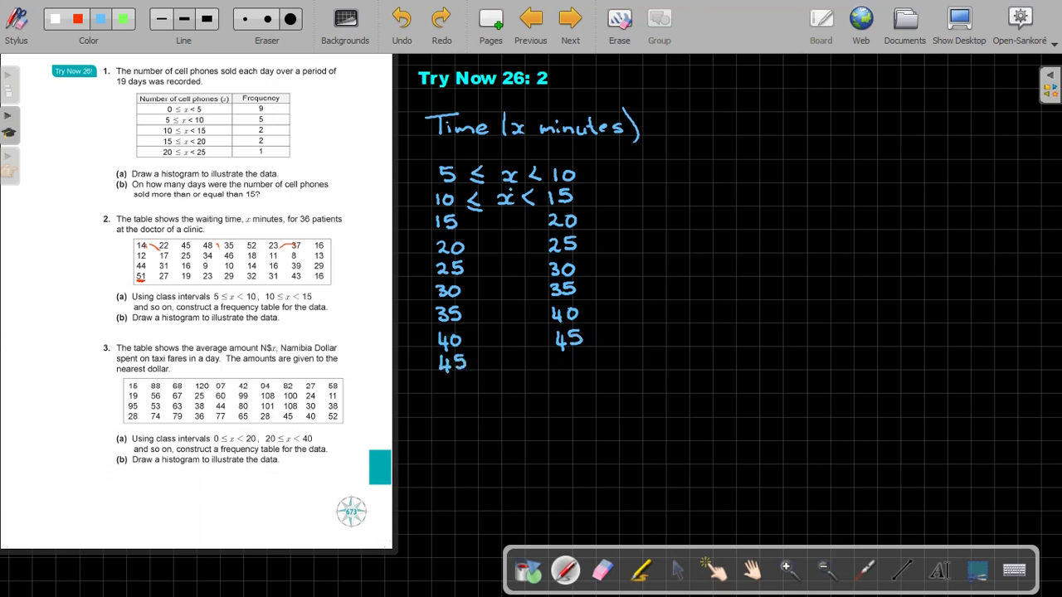
{"action": "mouse_move", "coordinate": [557, 355]}
{"action": "left_mouse_down"}
{"action": "mouse_move", "coordinate": [554, 368]}
{"action": "mouse_move", "coordinate": [572, 356]}
{"action": "left_mouse_up"}
{"action": "mouse_move", "coordinate": [453, 378]}
{"action": "left_mouse_down"}
{"action": "mouse_move", "coordinate": [443, 391]}
{"action": "mouse_move", "coordinate": [458, 380]}
{"action": "left_mouse_up"}
{"action": "mouse_move", "coordinate": [571, 376]}
{"action": "left_mouse_down"}
{"action": "mouse_move", "coordinate": [559, 391]}
{"action": "mouse_move", "coordinate": [579, 390]}
{"action": "left_mouse_up"}
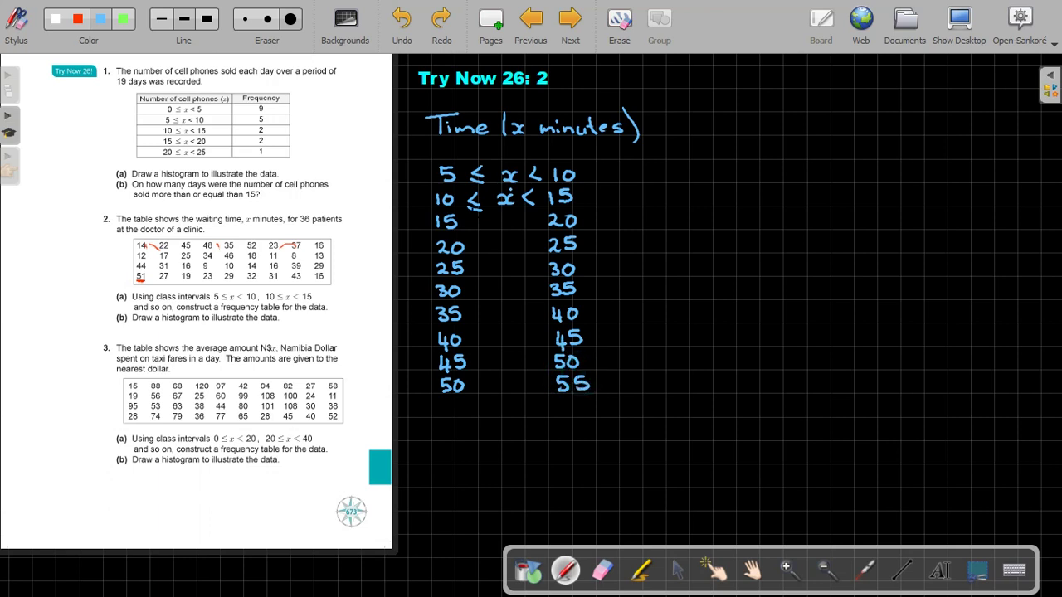
Add the ≤ sign after each lower bound from 15 down to 50.
{"action": "left_click_drag", "start_coordinate": [478, 213], "coordinate": [472, 312]}
{"action": "left_click_drag", "start_coordinate": [472, 311], "coordinate": [482, 339]}
{"action": "left_click_drag", "start_coordinate": [472, 343], "coordinate": [476, 380]}
{"action": "left_click_drag", "start_coordinate": [476, 381], "coordinate": [485, 385]}
{"action": "left_click_drag", "start_coordinate": [475, 389], "coordinate": [486, 389]}
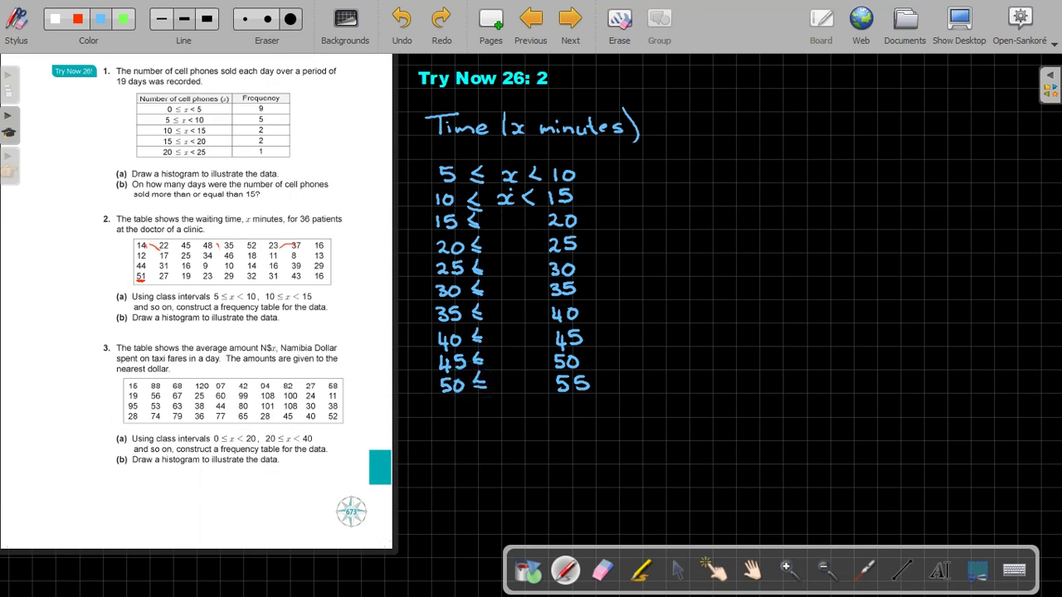
Add the x and < symbols to complete every interval from 15 ≤ x < 20 onward.
{"action": "mouse_move", "coordinate": [497, 215]}
{"action": "left_mouse_down"}
{"action": "mouse_move", "coordinate": [500, 265]}
{"action": "mouse_move", "coordinate": [511, 267]}
{"action": "mouse_move", "coordinate": [502, 286]}
{"action": "mouse_move", "coordinate": [516, 284]}
{"action": "mouse_move", "coordinate": [505, 319]}
{"action": "left_mouse_up"}
{"action": "left_click_drag", "start_coordinate": [513, 308], "coordinate": [506, 342]}
{"action": "left_click_drag", "start_coordinate": [513, 330], "coordinate": [505, 388]}
{"action": "left_click_drag", "start_coordinate": [512, 376], "coordinate": [506, 388]}
{"action": "left_click_drag", "start_coordinate": [533, 214], "coordinate": [542, 392]}
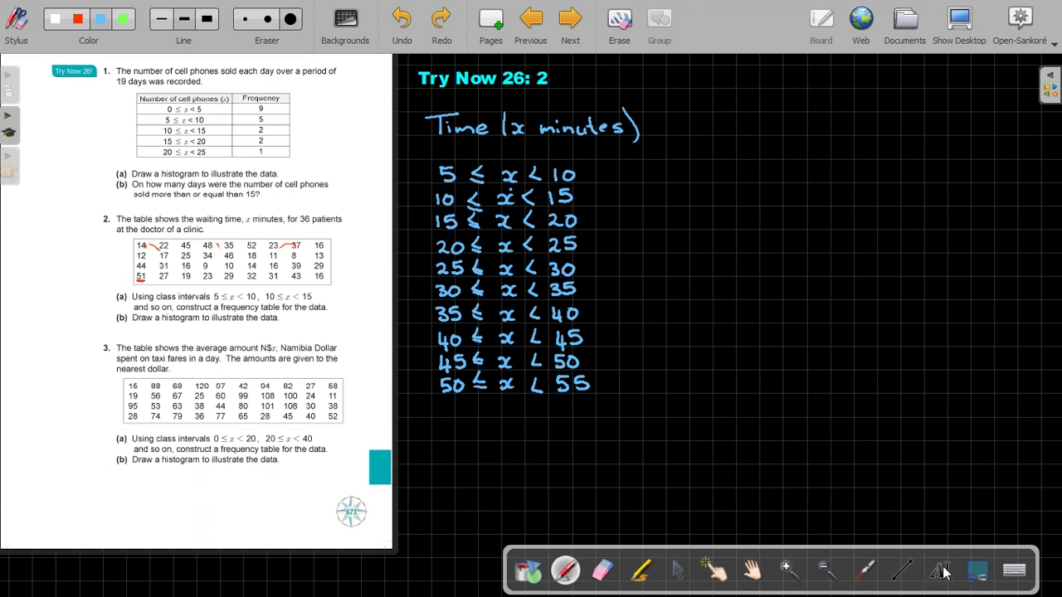
Rule straight lines for the header underline, the left border and the divider right of the intervals.
{"action": "left_click", "coordinate": [904, 571]}
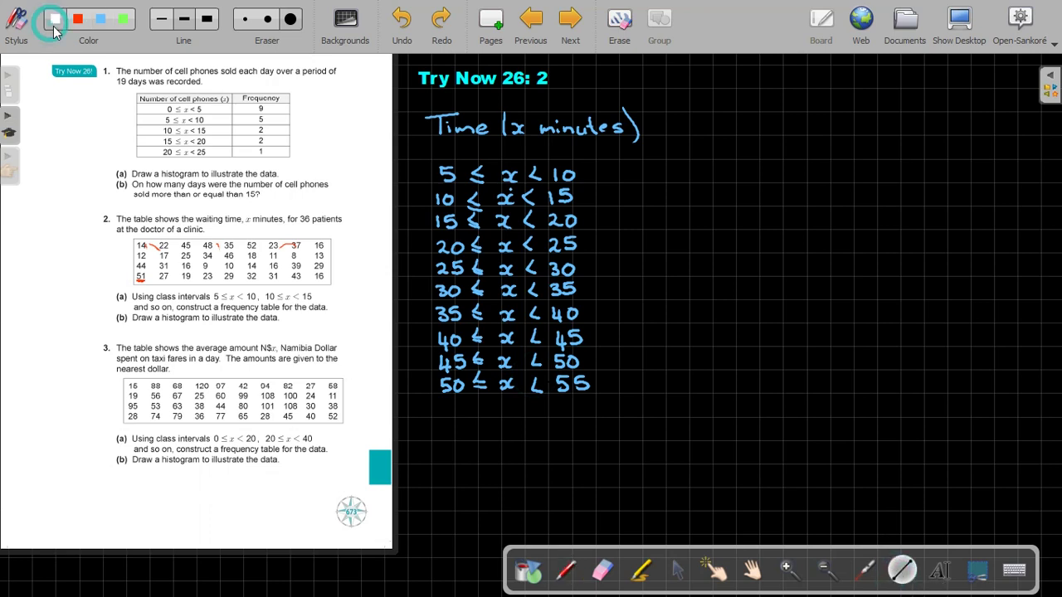
{"action": "left_click_drag", "start_coordinate": [431, 160], "coordinate": [570, 159]}
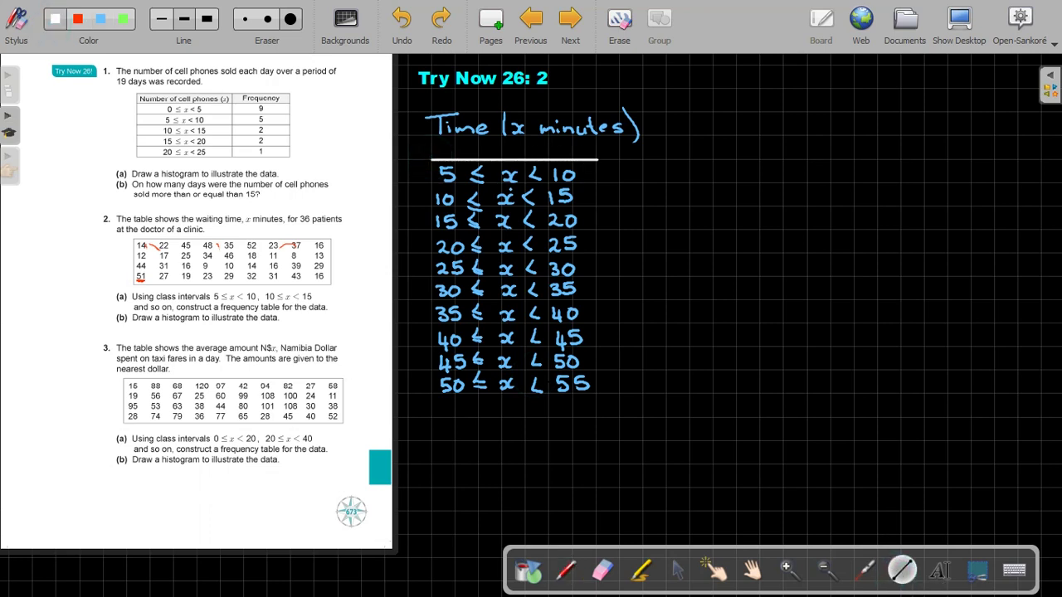
{"action": "mouse_move", "coordinate": [429, 159]}
{"action": "left_mouse_down"}
{"action": "mouse_move", "coordinate": [429, 394]}
{"action": "mouse_move", "coordinate": [589, 399]}
{"action": "left_mouse_up"}
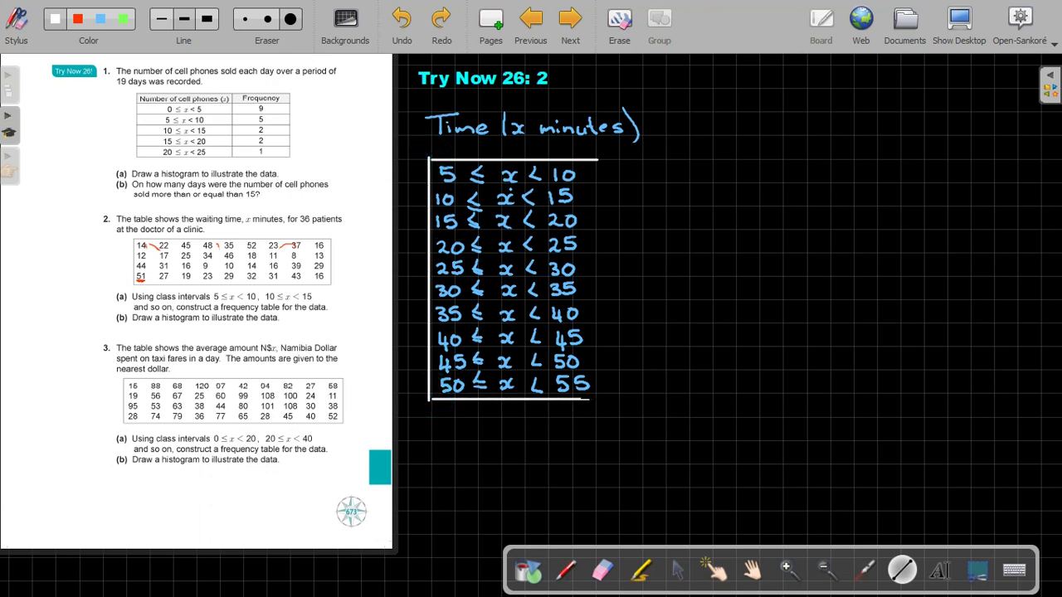
{"action": "left_click_drag", "start_coordinate": [595, 159], "coordinate": [596, 388]}
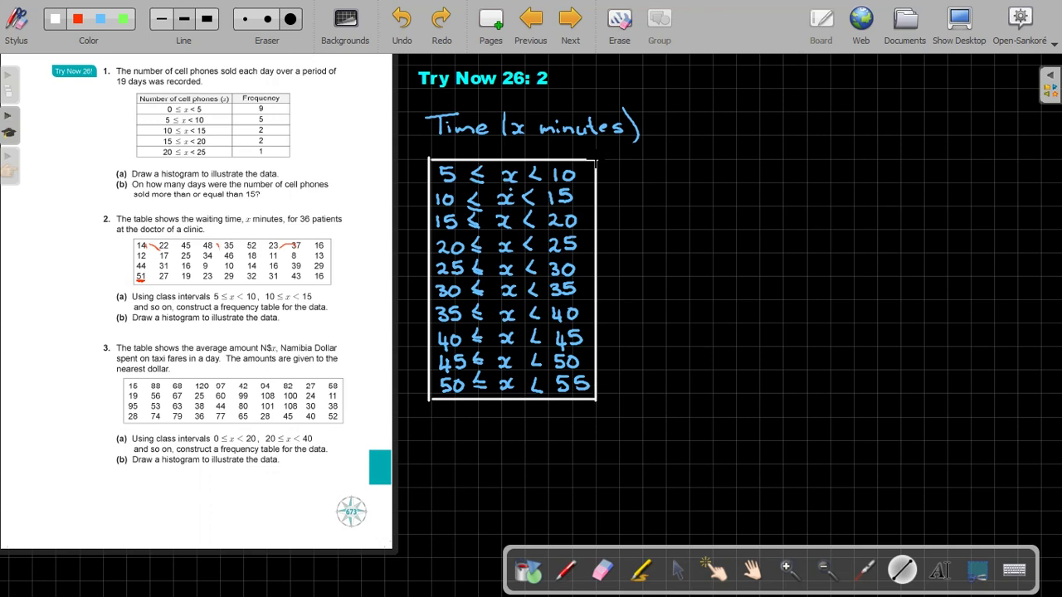
{"action": "left_click_drag", "start_coordinate": [595, 159], "coordinate": [673, 159]}
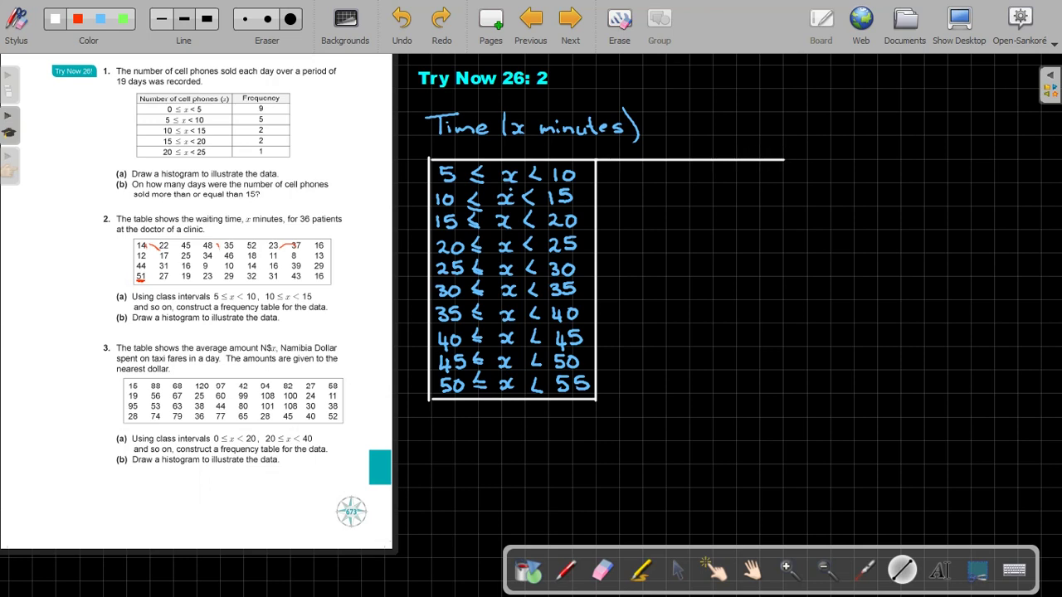
{"action": "mouse_move", "coordinate": [424, 112]}
{"action": "left_mouse_down"}
{"action": "mouse_move", "coordinate": [427, 153]}
{"action": "mouse_move", "coordinate": [428, 114]}
{"action": "mouse_move", "coordinate": [753, 110]}
{"action": "left_mouse_up"}
{"action": "left_click", "coordinate": [401, 18]}
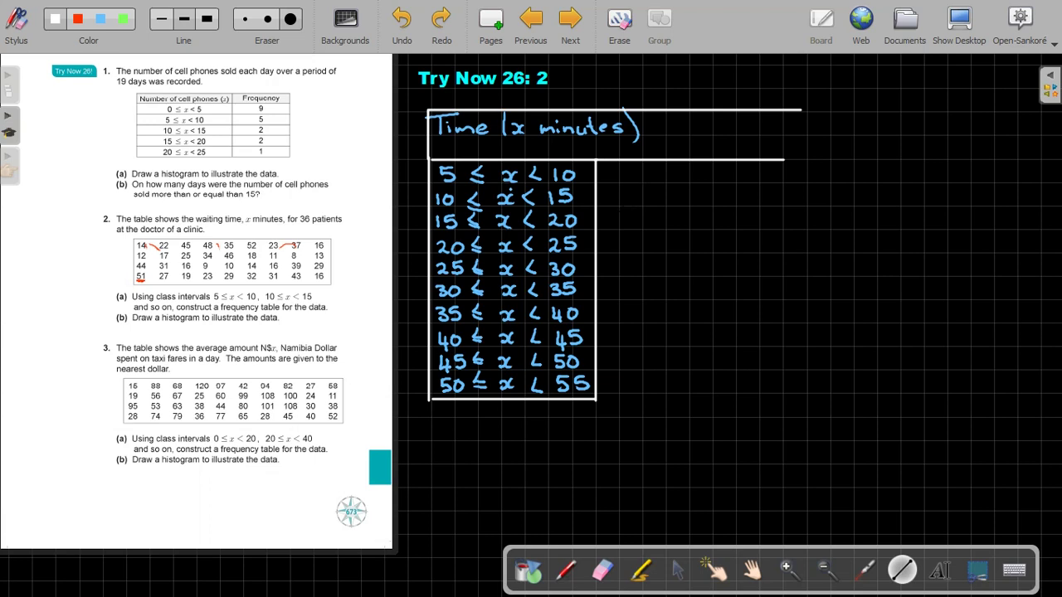
Erase the table's bottom-right corner and patch the gap in the header underline.
{"action": "left_click", "coordinate": [602, 570]}
{"action": "mouse_move", "coordinate": [624, 419]}
{"action": "left_mouse_down"}
{"action": "mouse_move", "coordinate": [624, 406]}
{"action": "mouse_move", "coordinate": [663, 404]}
{"action": "mouse_move", "coordinate": [630, 253]}
{"action": "mouse_move", "coordinate": [640, 208]}
{"action": "mouse_move", "coordinate": [621, 194]}
{"action": "mouse_move", "coordinate": [640, 201]}
{"action": "left_mouse_up"}
{"action": "left_click_drag", "start_coordinate": [648, 307], "coordinate": [643, 357]}
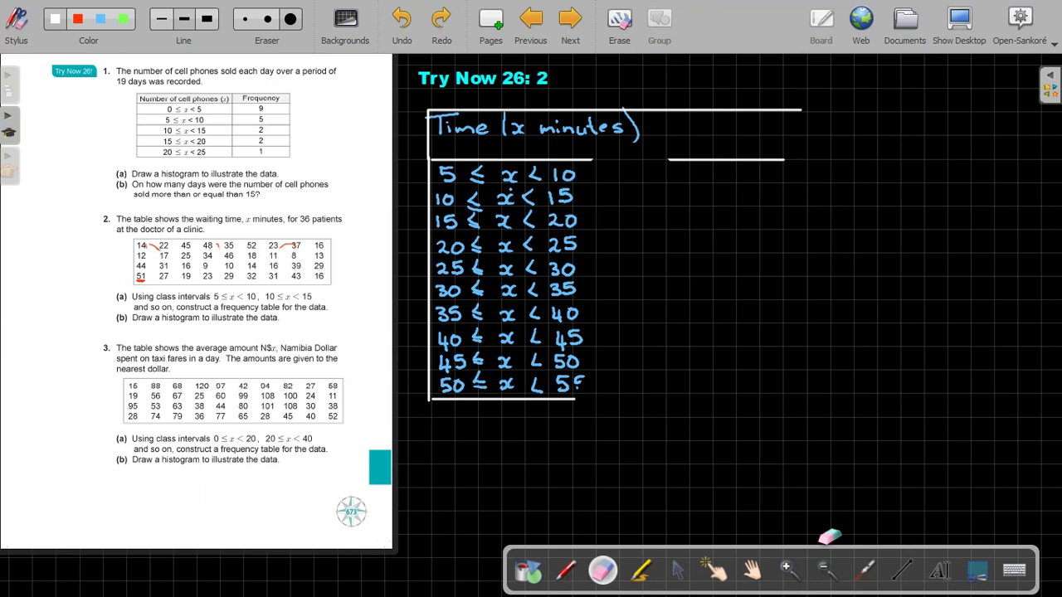
{"action": "left_click", "coordinate": [565, 570]}
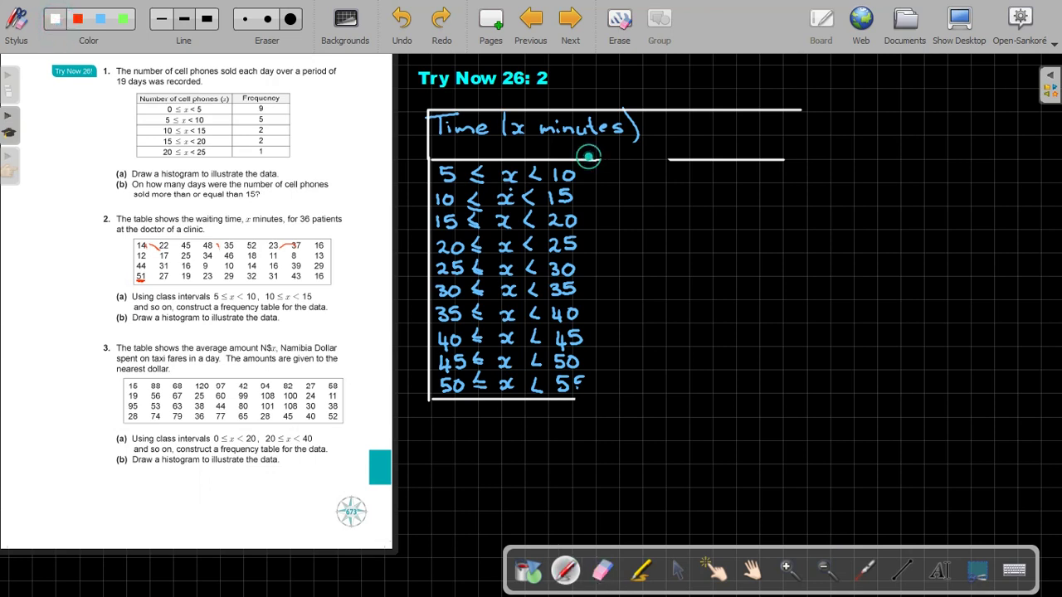
{"action": "left_click_drag", "start_coordinate": [594, 159], "coordinate": [676, 160]}
{"action": "left_click_drag", "start_coordinate": [645, 108], "coordinate": [639, 370]}
{"action": "left_click", "coordinate": [401, 18]}
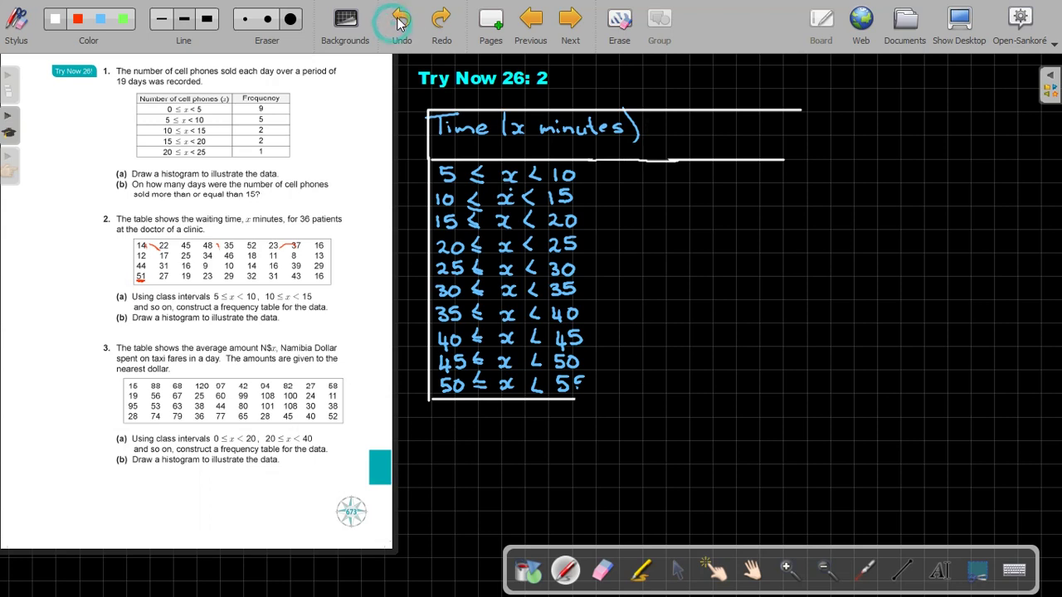
Draw two straight column dividers, extend the bottom border, and add the right-hand border.
{"action": "left_click", "coordinate": [903, 570]}
{"action": "left_click_drag", "start_coordinate": [643, 109], "coordinate": [643, 387]}
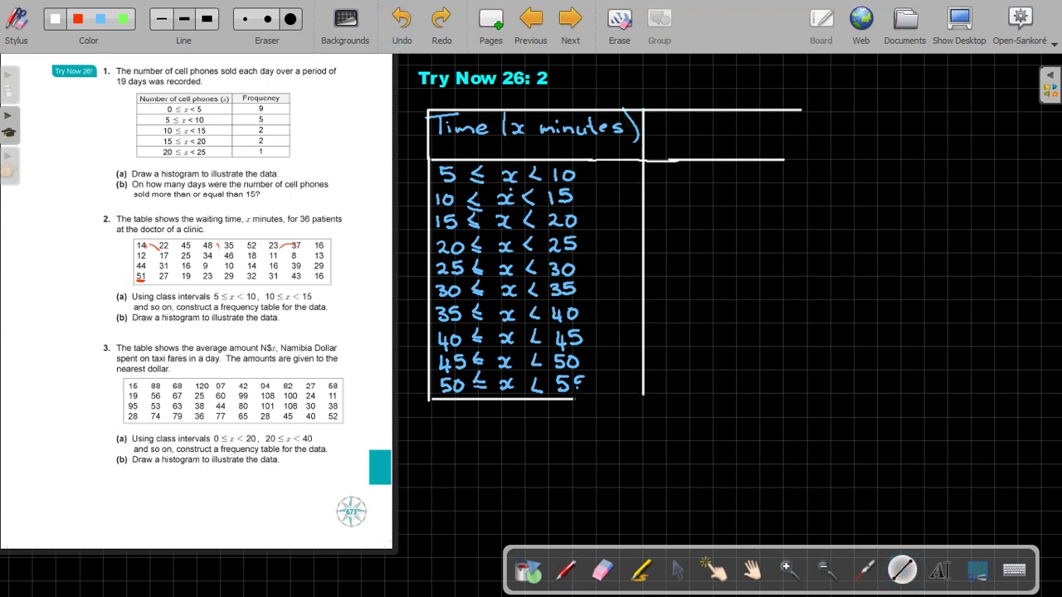
{"action": "left_click_drag", "start_coordinate": [574, 400], "coordinate": [862, 399]}
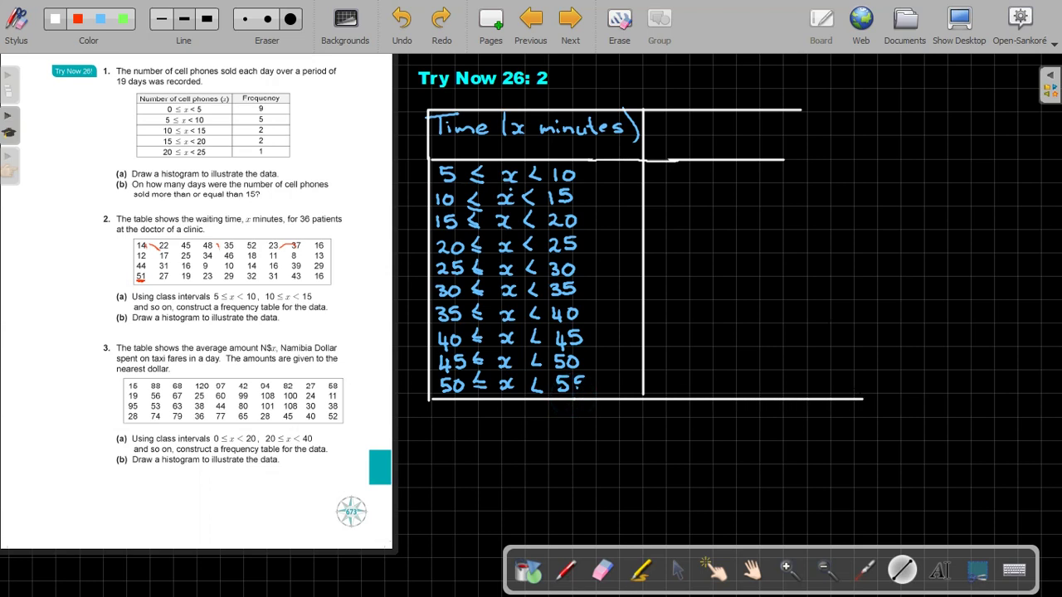
{"action": "left_click_drag", "start_coordinate": [737, 108], "coordinate": [735, 384]}
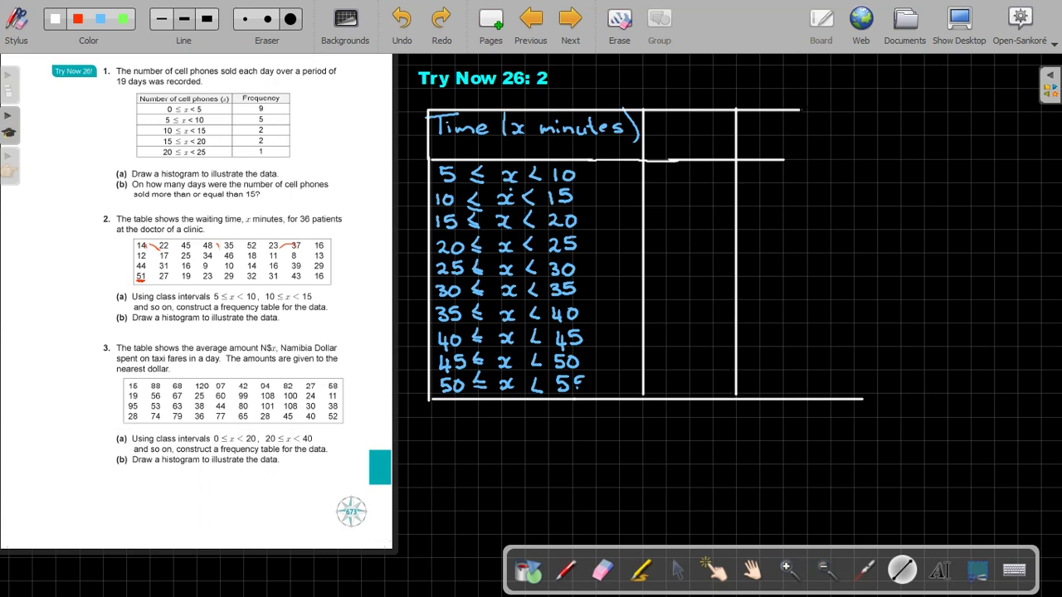
{"action": "mouse_move", "coordinate": [802, 109]}
{"action": "left_mouse_down"}
{"action": "mouse_move", "coordinate": [801, 397]}
{"action": "mouse_move", "coordinate": [868, 424]}
{"action": "mouse_move", "coordinate": [873, 397]}
{"action": "left_mouse_up"}
{"action": "left_click", "coordinate": [603, 570]}
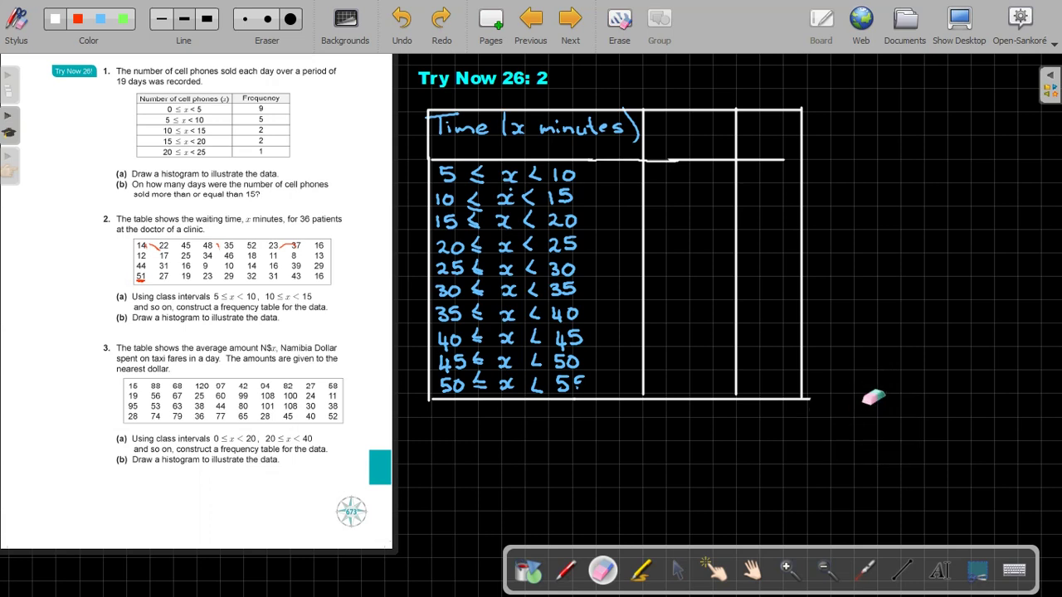
{"action": "left_click", "coordinate": [102, 19]}
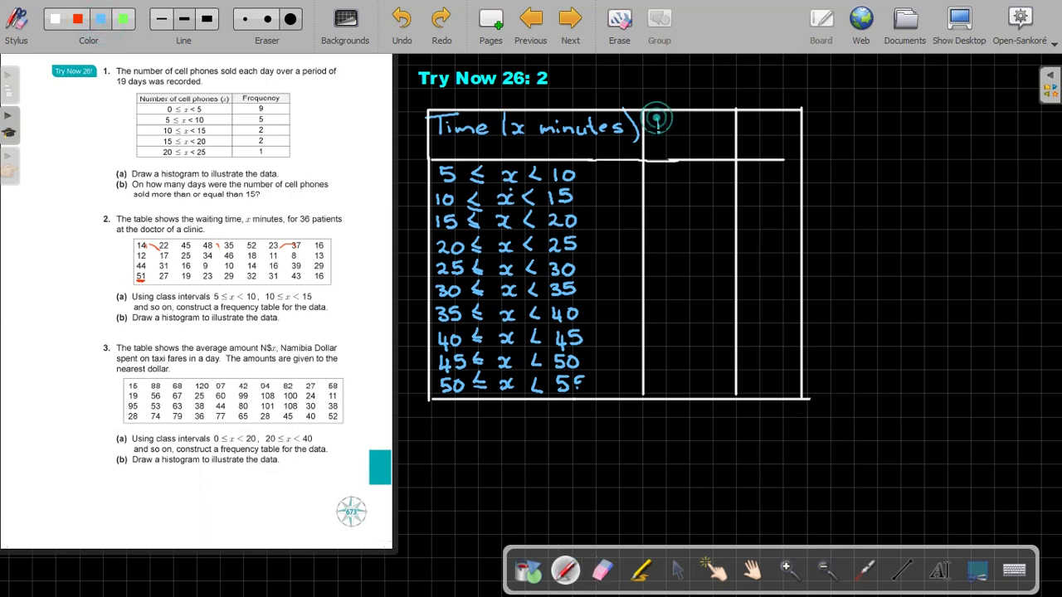
Write the column headings Tally and Freq in blue.
{"action": "left_click_drag", "start_coordinate": [647, 117], "coordinate": [661, 116]}
{"action": "mouse_move", "coordinate": [654, 117]}
{"action": "left_mouse_down"}
{"action": "mouse_move", "coordinate": [684, 108]}
{"action": "mouse_move", "coordinate": [686, 136]}
{"action": "left_mouse_up"}
{"action": "left_click_drag", "start_coordinate": [694, 108], "coordinate": [701, 146]}
{"action": "mouse_move", "coordinate": [742, 115]}
{"action": "left_mouse_down"}
{"action": "mouse_move", "coordinate": [741, 133]}
{"action": "mouse_move", "coordinate": [752, 116]}
{"action": "mouse_move", "coordinate": [781, 143]}
{"action": "left_mouse_up"}
{"action": "left_click", "coordinate": [788, 139]}
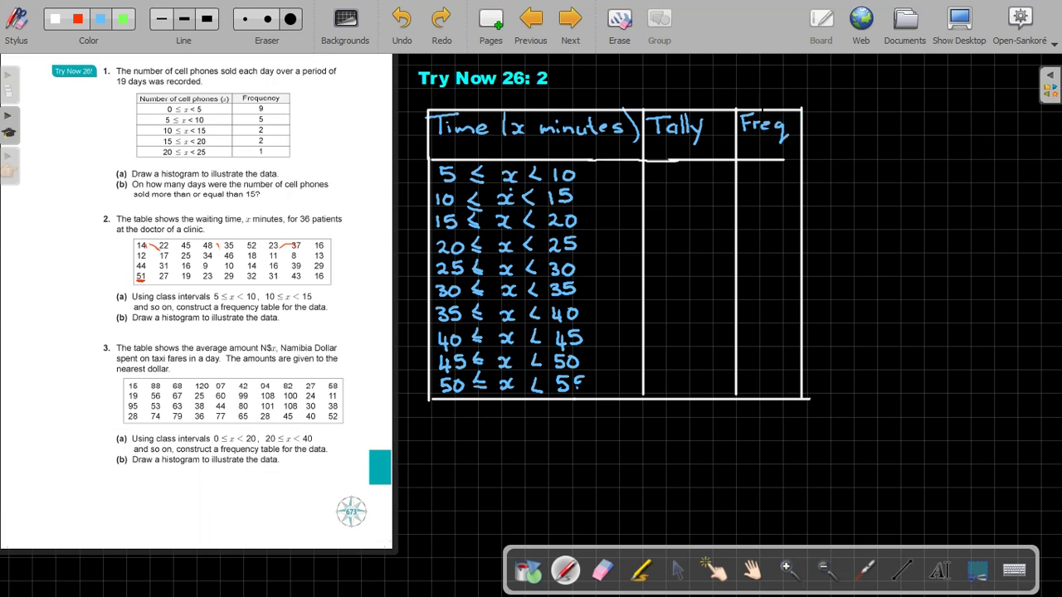
Erase the old red marks from the data, cross out 14 and tally it under 10 ≤ x < 15.
{"action": "left_click", "coordinate": [603, 570]}
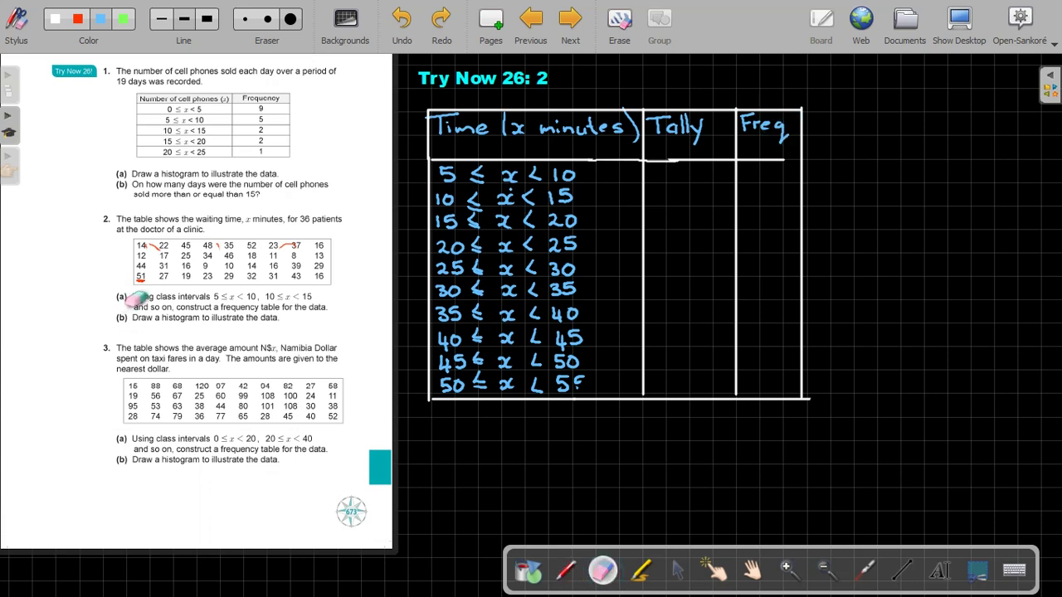
{"action": "mouse_move", "coordinate": [133, 294]}
{"action": "left_mouse_down"}
{"action": "mouse_move", "coordinate": [133, 274]}
{"action": "mouse_move", "coordinate": [238, 270]}
{"action": "left_mouse_up"}
{"action": "left_click_drag", "start_coordinate": [291, 246], "coordinate": [160, 257]}
{"action": "left_click", "coordinate": [565, 570]}
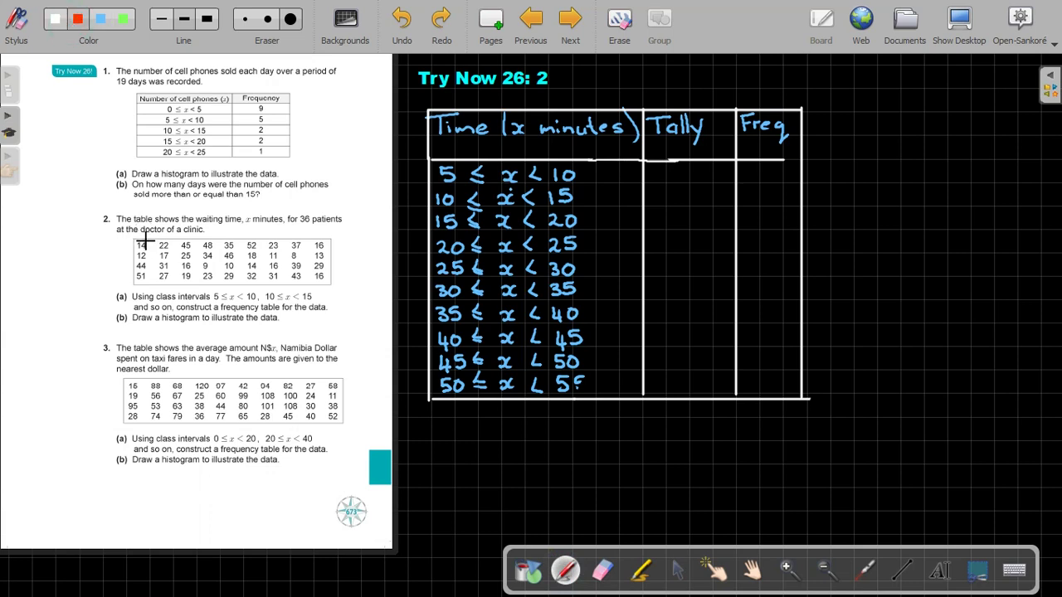
{"action": "left_click_drag", "start_coordinate": [146, 241], "coordinate": [136, 250]}
{"action": "left_click_drag", "start_coordinate": [654, 192], "coordinate": [655, 204]}
{"action": "left_click", "coordinate": [901, 576]}
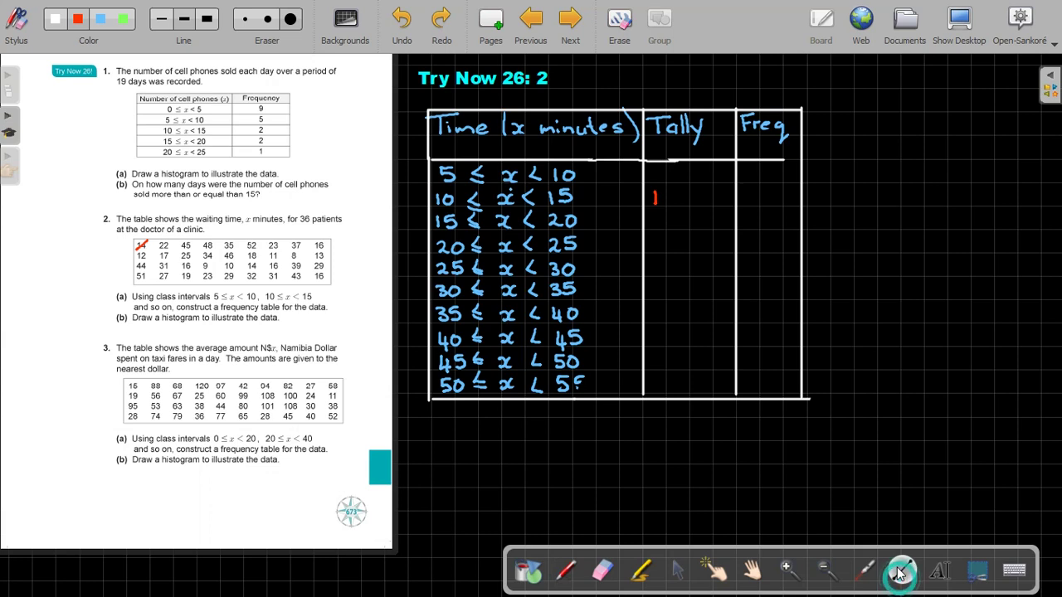
{"action": "left_click", "coordinate": [55, 18]}
Rule white horizontal lines under each interval row from 5 ≤ x < 10 through 45 ≤ x < 50.
{"action": "left_click_drag", "start_coordinate": [429, 185], "coordinate": [801, 184]}
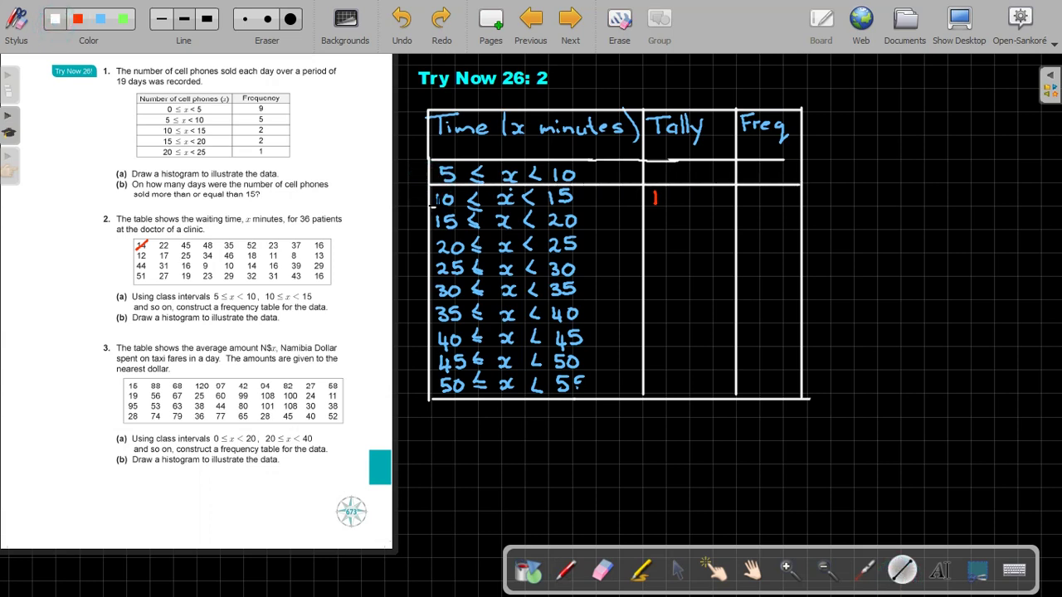
{"action": "left_click_drag", "start_coordinate": [431, 207], "coordinate": [787, 206]}
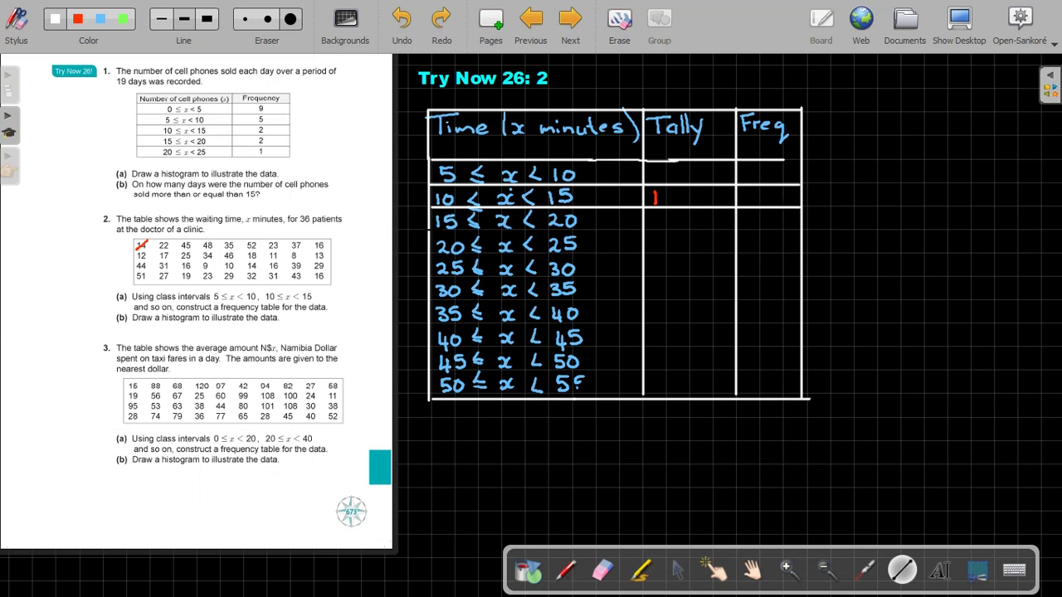
{"action": "left_click_drag", "start_coordinate": [430, 231], "coordinate": [799, 232]}
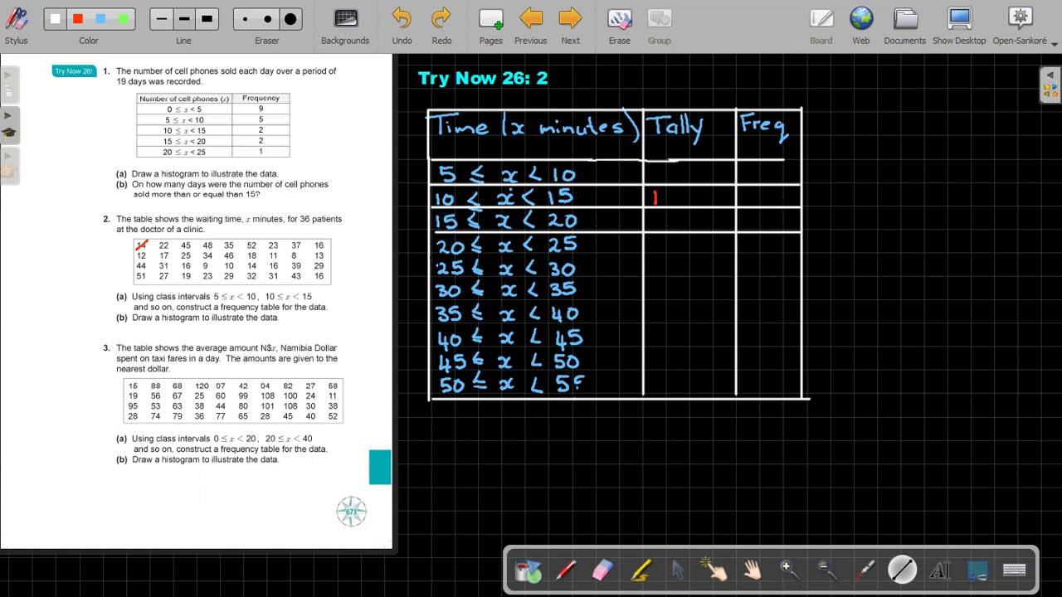
{"action": "left_click_drag", "start_coordinate": [431, 257], "coordinate": [800, 257]}
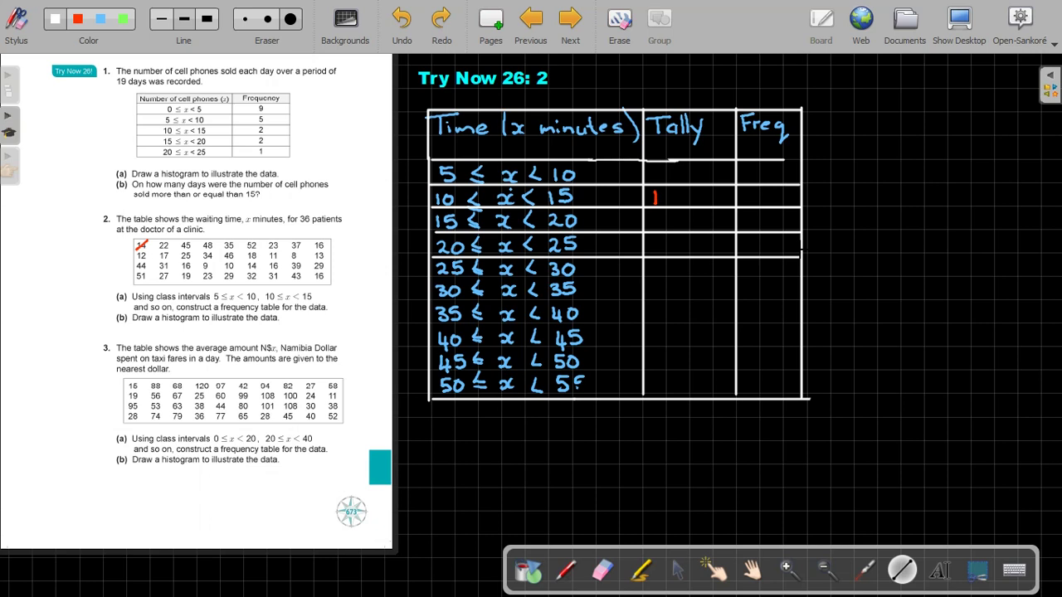
{"action": "left_click_drag", "start_coordinate": [431, 278], "coordinate": [781, 278]}
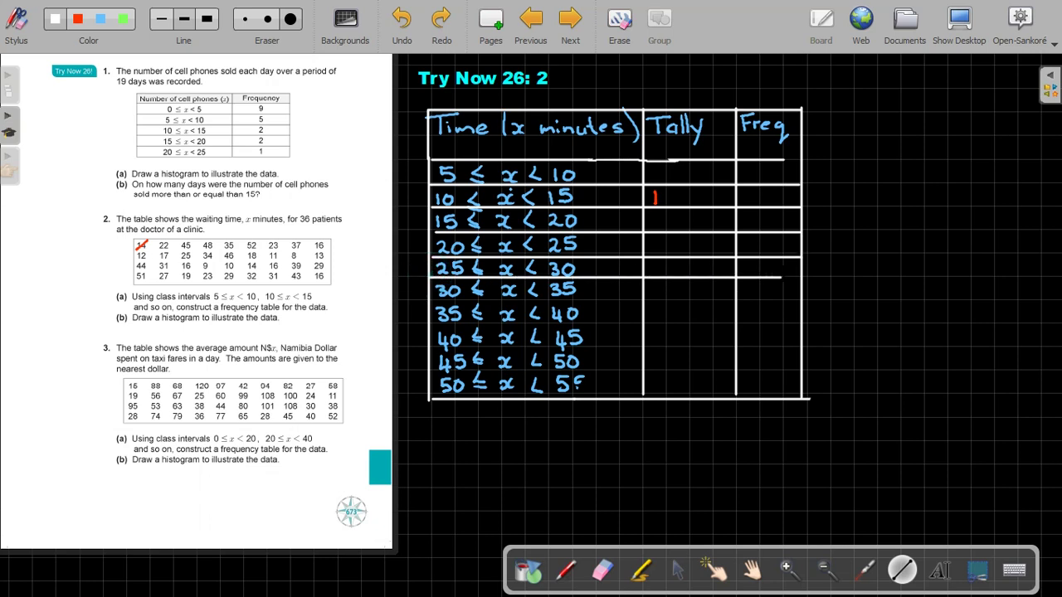
{"action": "left_click_drag", "start_coordinate": [431, 301], "coordinate": [802, 301]}
{"action": "left_click_drag", "start_coordinate": [431, 325], "coordinate": [799, 326]}
{"action": "left_click_drag", "start_coordinate": [430, 346], "coordinate": [781, 347]}
{"action": "left_click_drag", "start_coordinate": [432, 373], "coordinate": [805, 373]}
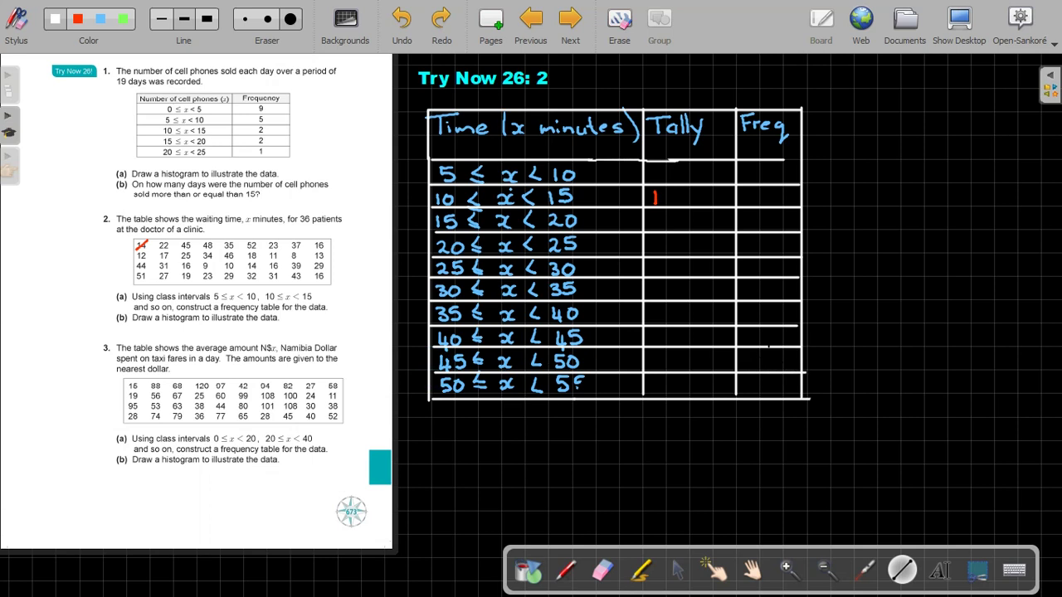
Cross off 22, 45, 48 and 35 in the data and tally each in its interval row.
{"action": "left_click", "coordinate": [565, 570]}
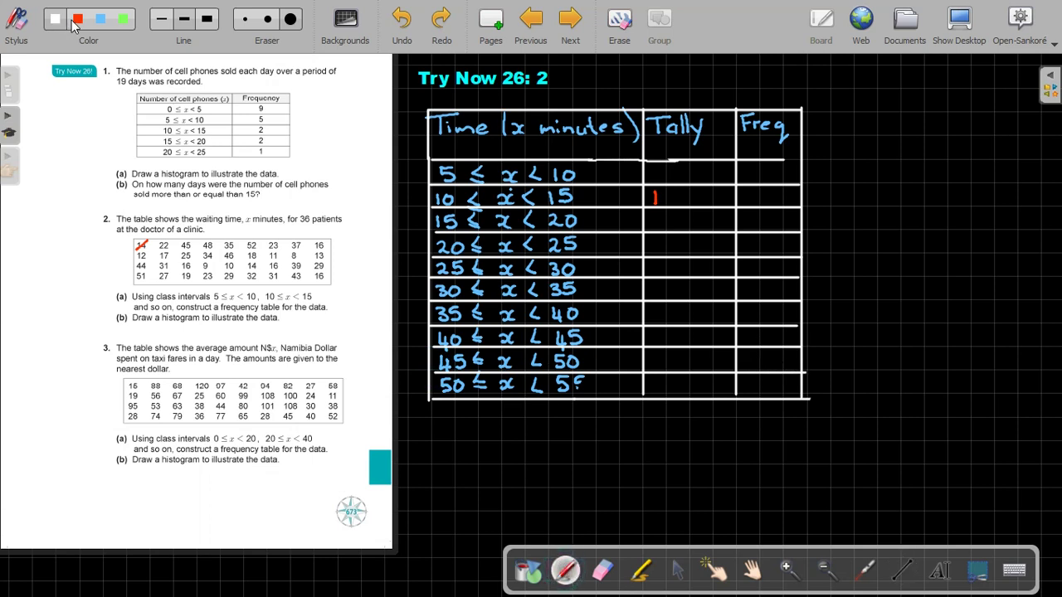
{"action": "left_click_drag", "start_coordinate": [159, 249], "coordinate": [171, 240]}
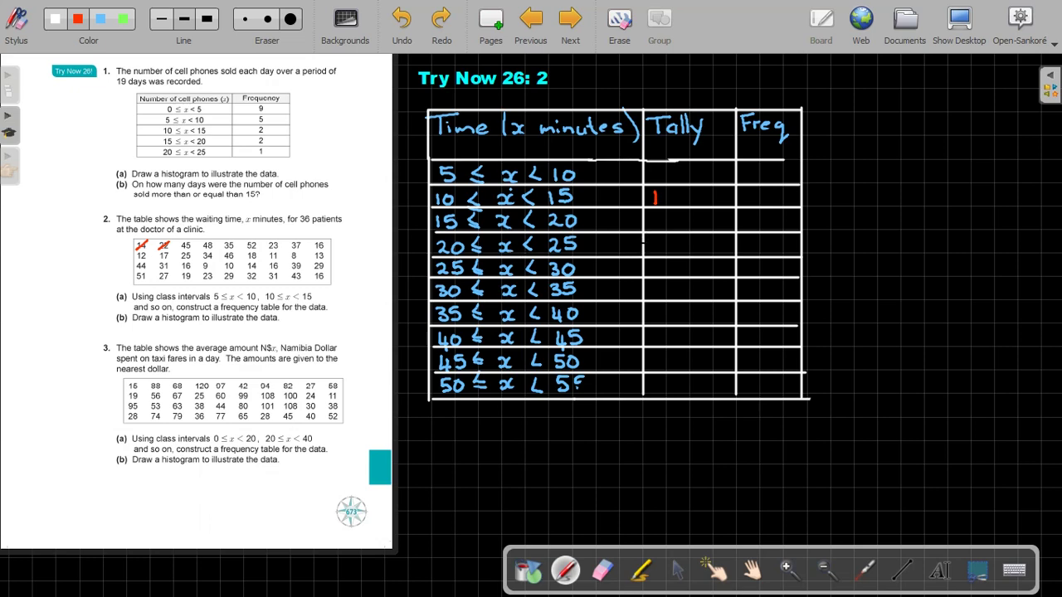
{"action": "left_click_drag", "start_coordinate": [651, 242], "coordinate": [650, 254]}
{"action": "left_click_drag", "start_coordinate": [181, 251], "coordinate": [193, 240]}
{"action": "left_click_drag", "start_coordinate": [651, 356], "coordinate": [650, 370]}
{"action": "left_click_drag", "start_coordinate": [212, 241], "coordinate": [202, 250]}
{"action": "left_click_drag", "start_coordinate": [655, 356], "coordinate": [654, 370]}
{"action": "left_click_drag", "start_coordinate": [234, 238], "coordinate": [222, 250]}
{"action": "left_click_drag", "start_coordinate": [652, 302], "coordinate": [650, 317]}
Cross off 52, 23, 37 and 16 and add their tallies to the matching rows.
{"action": "left_click_drag", "start_coordinate": [257, 240], "coordinate": [246, 250]}
{"action": "left_click_drag", "start_coordinate": [652, 379], "coordinate": [652, 394]}
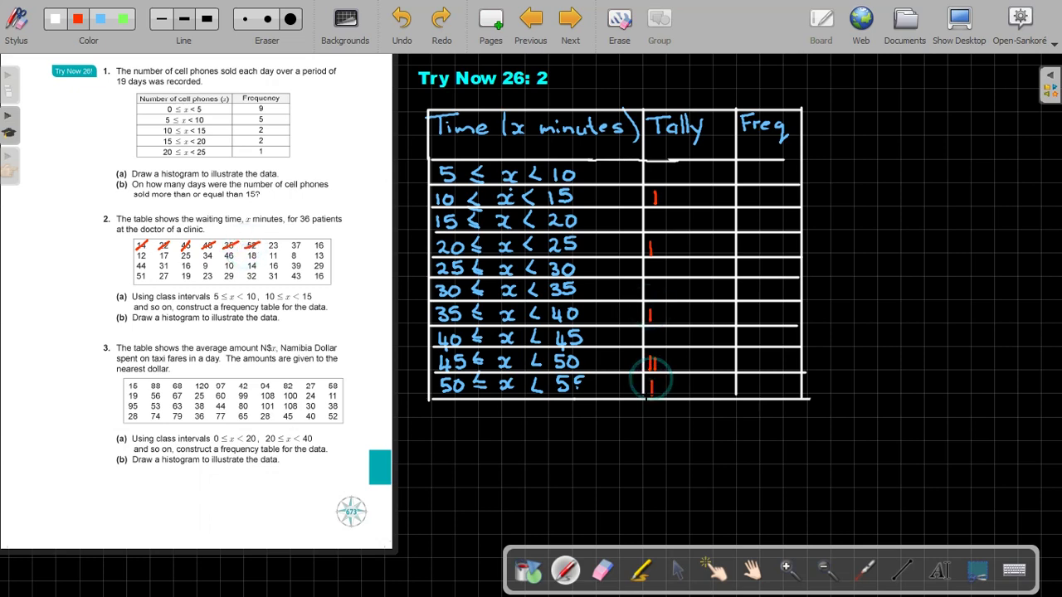
{"action": "left_click_drag", "start_coordinate": [268, 249], "coordinate": [279, 239]}
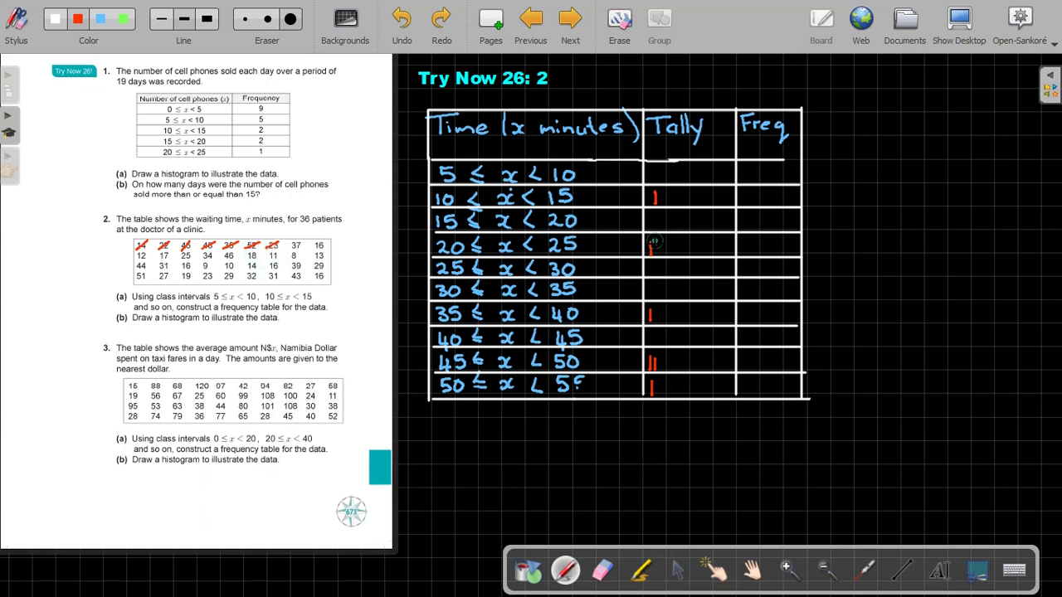
{"action": "left_click_drag", "start_coordinate": [656, 240], "coordinate": [655, 254]}
{"action": "left_click_drag", "start_coordinate": [301, 241], "coordinate": [290, 250]}
{"action": "left_click_drag", "start_coordinate": [655, 307], "coordinate": [656, 322]}
{"action": "left_click_drag", "start_coordinate": [325, 239], "coordinate": [313, 251]}
{"action": "left_click_drag", "start_coordinate": [651, 217], "coordinate": [650, 230]}
Tally 12, 17, 25 and 34 from the second data row, crossing each off.
{"action": "mouse_move", "coordinate": [147, 251]}
{"action": "left_mouse_down"}
{"action": "mouse_move", "coordinate": [135, 260]}
{"action": "mouse_move", "coordinate": [157, 250]}
{"action": "left_mouse_up"}
{"action": "left_click_drag", "start_coordinate": [661, 192], "coordinate": [660, 205]}
{"action": "left_click_drag", "start_coordinate": [170, 251], "coordinate": [157, 261]}
{"action": "left_click_drag", "start_coordinate": [655, 216], "coordinate": [654, 231]}
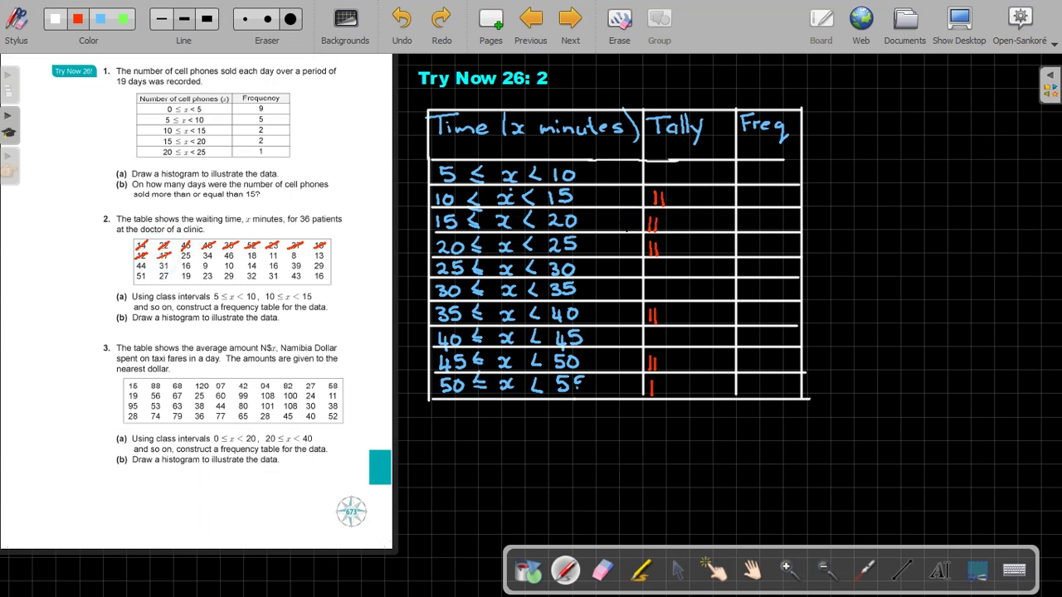
{"action": "left_click_drag", "start_coordinate": [191, 252], "coordinate": [179, 260]}
{"action": "left_click_drag", "start_coordinate": [648, 263], "coordinate": [647, 277]}
{"action": "left_click_drag", "start_coordinate": [214, 250], "coordinate": [202, 261]}
{"action": "left_click_drag", "start_coordinate": [650, 283], "coordinate": [650, 297]}
Tally the rest of the second row, including 46 and 13, crossing each value off.
{"action": "left_click_drag", "start_coordinate": [234, 251], "coordinate": [222, 262]}
{"action": "left_click_drag", "start_coordinate": [658, 355], "coordinate": [659, 370]}
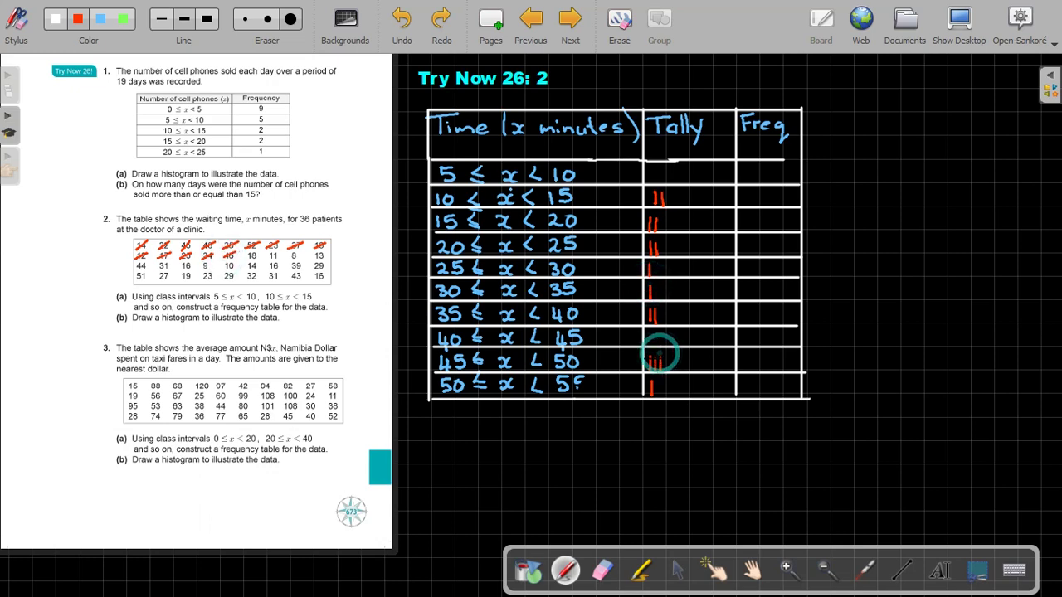
{"action": "left_click_drag", "start_coordinate": [257, 249], "coordinate": [247, 261]}
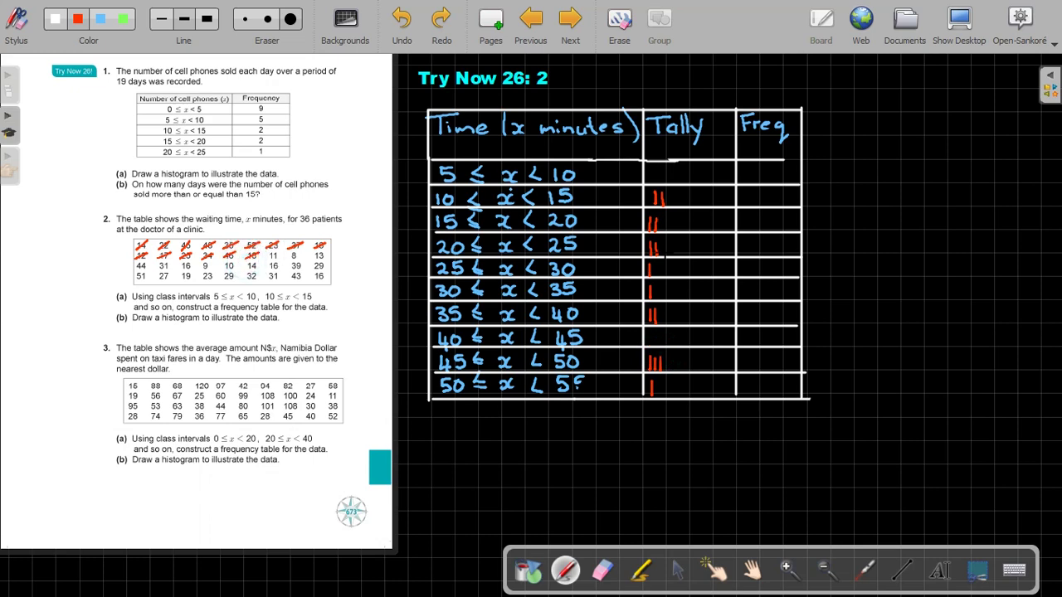
{"action": "left_click_drag", "start_coordinate": [661, 218], "coordinate": [660, 232]}
{"action": "left_click_drag", "start_coordinate": [280, 250], "coordinate": [268, 261]}
{"action": "left_click_drag", "start_coordinate": [664, 192], "coordinate": [663, 206]}
{"action": "left_click_drag", "start_coordinate": [653, 169], "coordinate": [652, 182]}
{"action": "left_click_drag", "start_coordinate": [311, 257], "coordinate": [324, 254]}
{"action": "left_click_drag", "start_coordinate": [670, 192], "coordinate": [671, 205]}
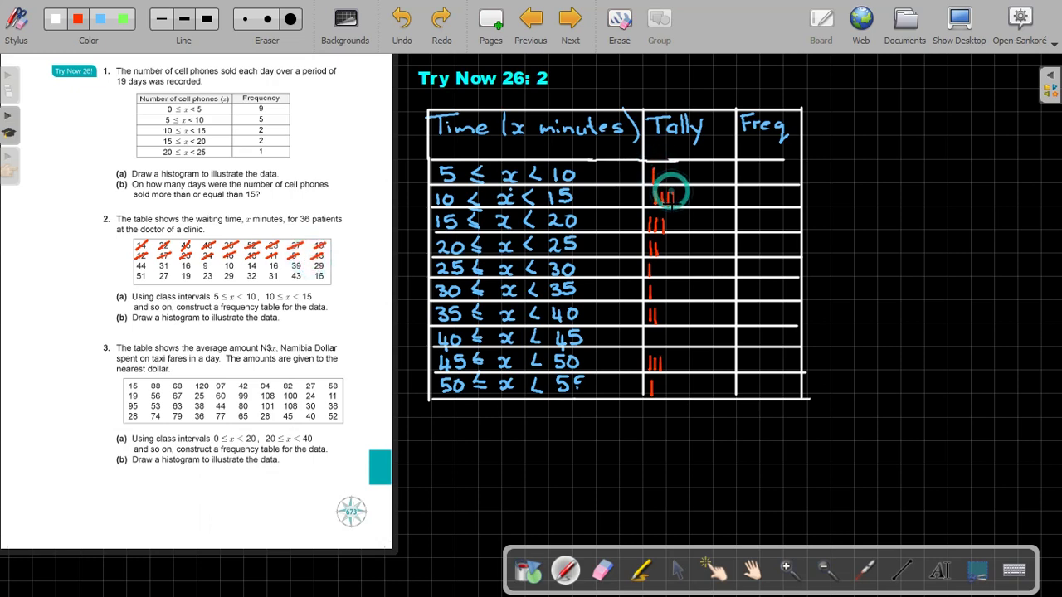
Add red tallies to the 10–15, 40–45, 30–35, 15–20 and 5–10 rows, crossing off each value.
{"action": "left_click_drag", "start_coordinate": [134, 268], "coordinate": [147, 262]}
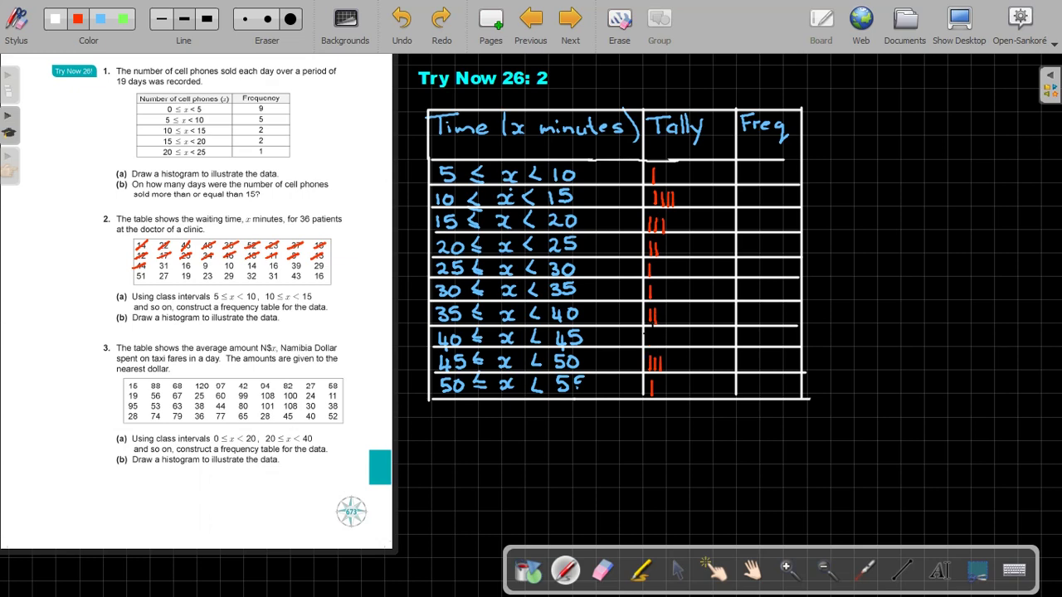
{"action": "left_click_drag", "start_coordinate": [652, 335], "coordinate": [652, 346]}
{"action": "left_click_drag", "start_coordinate": [156, 269], "coordinate": [171, 261]}
{"action": "left_click_drag", "start_coordinate": [655, 284], "coordinate": [655, 296]}
{"action": "left_click_drag", "start_coordinate": [178, 269], "coordinate": [192, 262]}
{"action": "left_click_drag", "start_coordinate": [666, 215], "coordinate": [666, 233]}
{"action": "left_click_drag", "start_coordinate": [197, 270], "coordinate": [212, 260]}
{"action": "left_click_drag", "start_coordinate": [657, 167], "coordinate": [658, 183]}
{"action": "left_click_drag", "start_coordinate": [222, 271], "coordinate": [236, 262]}
Complete five-bar gates in the 10–15 and 15–20 rows, tally 35–40, and cross off 14 and 16.
{"action": "left_click_drag", "start_coordinate": [653, 203], "coordinate": [675, 193]}
{"action": "left_click_drag", "start_coordinate": [247, 265], "coordinate": [258, 262]}
{"action": "left_click_drag", "start_coordinate": [685, 193], "coordinate": [685, 206]}
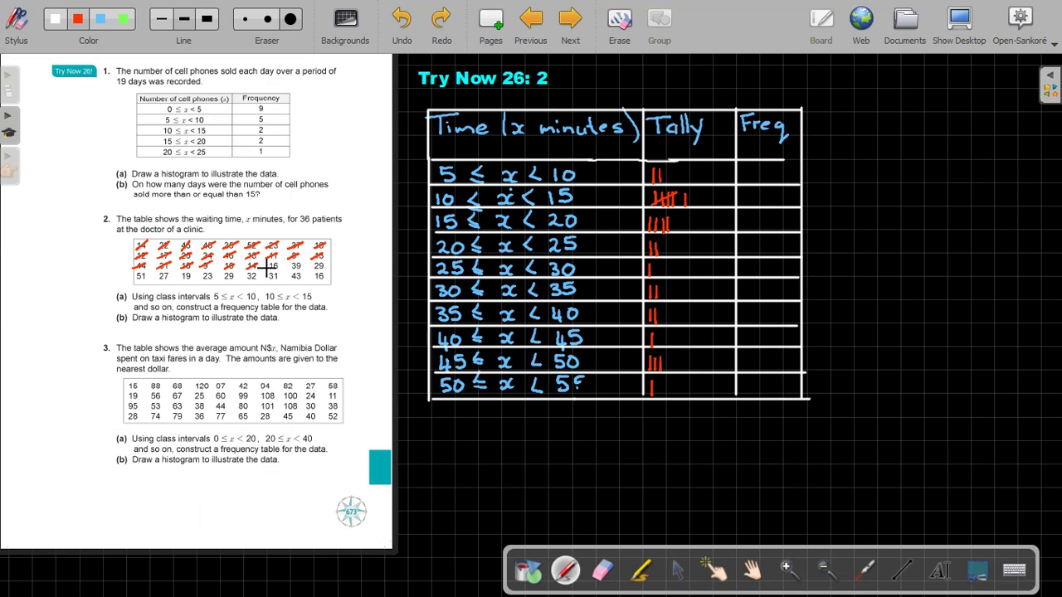
{"action": "left_click_drag", "start_coordinate": [266, 267], "coordinate": [280, 262]}
{"action": "left_click_drag", "start_coordinate": [640, 229], "coordinate": [668, 218]}
{"action": "left_click_drag", "start_coordinate": [287, 269], "coordinate": [307, 261]}
{"action": "left_click_drag", "start_coordinate": [661, 307], "coordinate": [660, 322]}
{"action": "left_click_drag", "start_coordinate": [312, 270], "coordinate": [326, 262]}
Tally the 25–30, 50–55 and 15–20 rows from the second data row, crossing off 27.
{"action": "left_click_drag", "start_coordinate": [651, 263], "coordinate": [650, 277]}
{"action": "left_click_drag", "start_coordinate": [131, 278], "coordinate": [143, 272]}
{"action": "left_click_drag", "start_coordinate": [658, 377], "coordinate": [656, 396]}
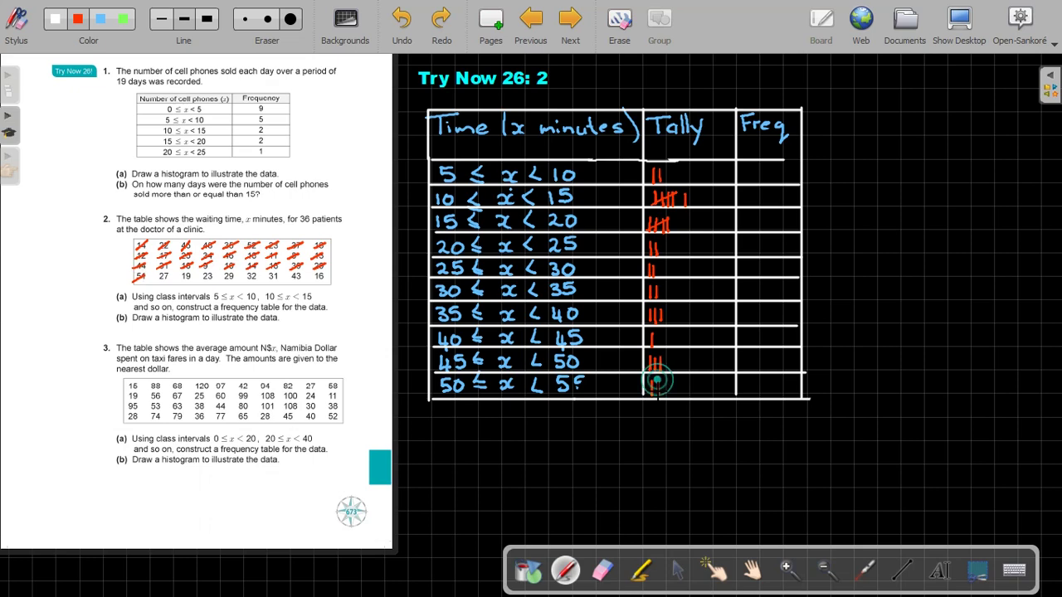
{"action": "left_click_drag", "start_coordinate": [158, 281], "coordinate": [170, 271]}
{"action": "mouse_move", "coordinate": [644, 260]}
{"action": "left_mouse_down"}
{"action": "mouse_move", "coordinate": [644, 273]}
{"action": "mouse_move", "coordinate": [659, 276]}
{"action": "left_mouse_up"}
{"action": "left_click_drag", "start_coordinate": [177, 282], "coordinate": [195, 270]}
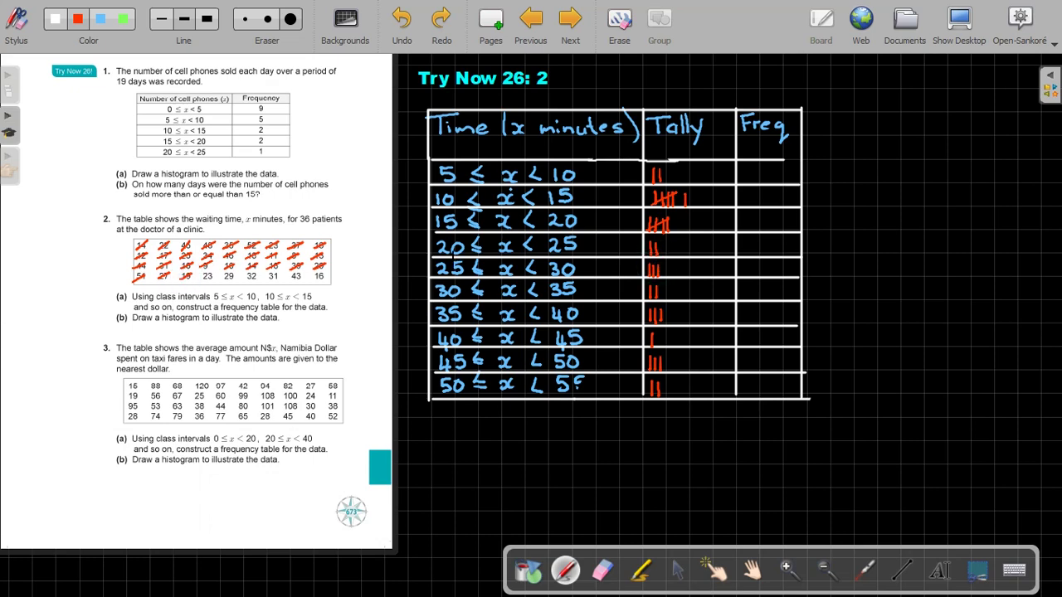
{"action": "left_click_drag", "start_coordinate": [680, 215], "coordinate": [679, 231]}
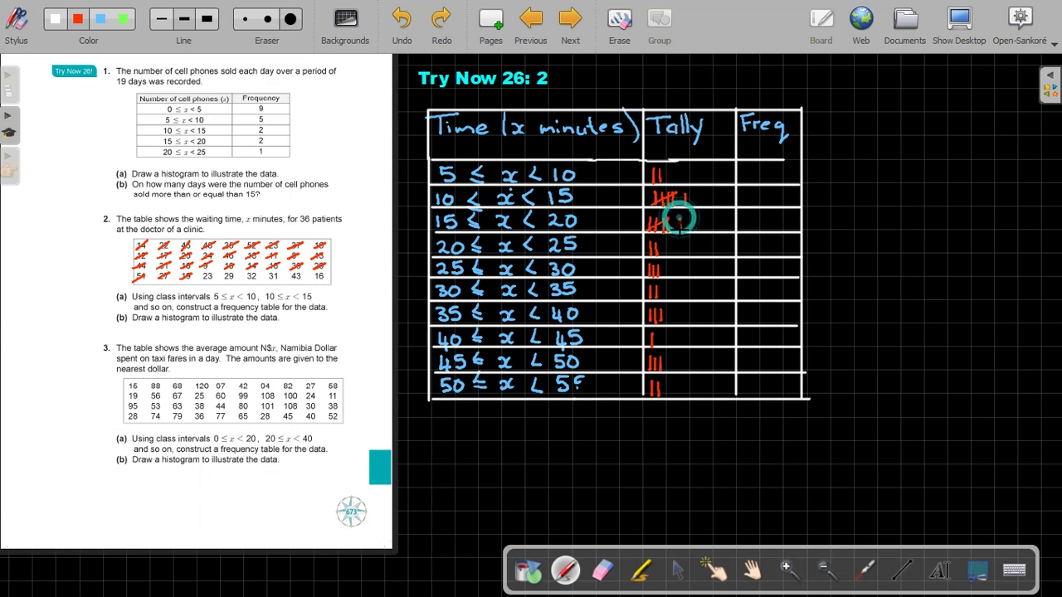
{"action": "left_click_drag", "start_coordinate": [199, 279], "coordinate": [214, 273]}
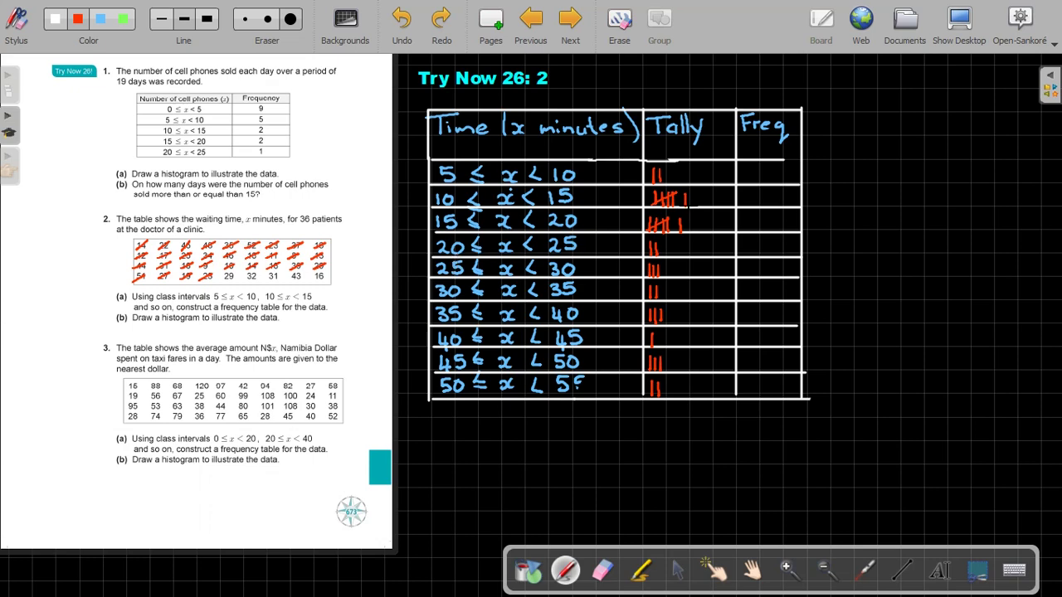
Add the final tallies to the 20–25, 25–30, 30–35 and 40–45 rows, crossing off 34.
{"action": "left_click_drag", "start_coordinate": [661, 241], "coordinate": [661, 256]}
{"action": "left_click_drag", "start_coordinate": [663, 262], "coordinate": [662, 275]}
{"action": "left_click_drag", "start_coordinate": [662, 284], "coordinate": [662, 299]}
{"action": "left_click_drag", "start_coordinate": [666, 284], "coordinate": [666, 298]}
{"action": "left_click_drag", "start_coordinate": [264, 281], "coordinate": [280, 271]}
{"action": "left_click_drag", "start_coordinate": [656, 331], "coordinate": [655, 347]}
{"action": "left_click_drag", "start_coordinate": [288, 282], "coordinate": [326, 272]}
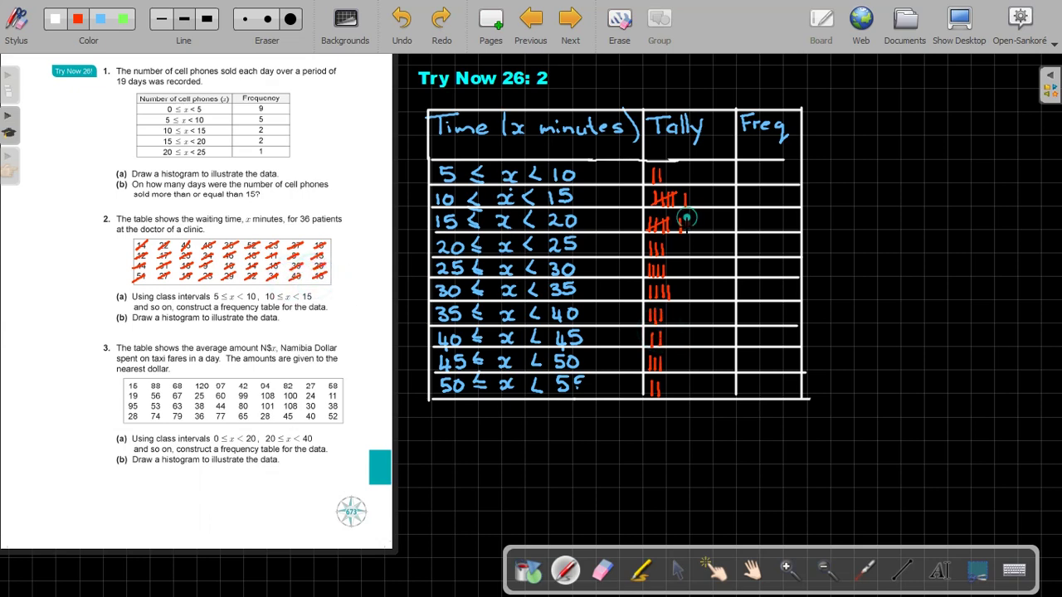
Write frequencies 2, 6, 7, 3, 4, 4, 3, 2, 3, 2, label Total 36, and circle the question's 36.
{"action": "left_click_drag", "start_coordinate": [687, 217], "coordinate": [688, 230]}
{"action": "mouse_move", "coordinate": [749, 169]}
{"action": "left_mouse_down"}
{"action": "mouse_move", "coordinate": [758, 180]}
{"action": "mouse_move", "coordinate": [753, 250]}
{"action": "mouse_move", "coordinate": [762, 287]}
{"action": "mouse_move", "coordinate": [753, 366]}
{"action": "mouse_move", "coordinate": [773, 395]}
{"action": "left_mouse_up"}
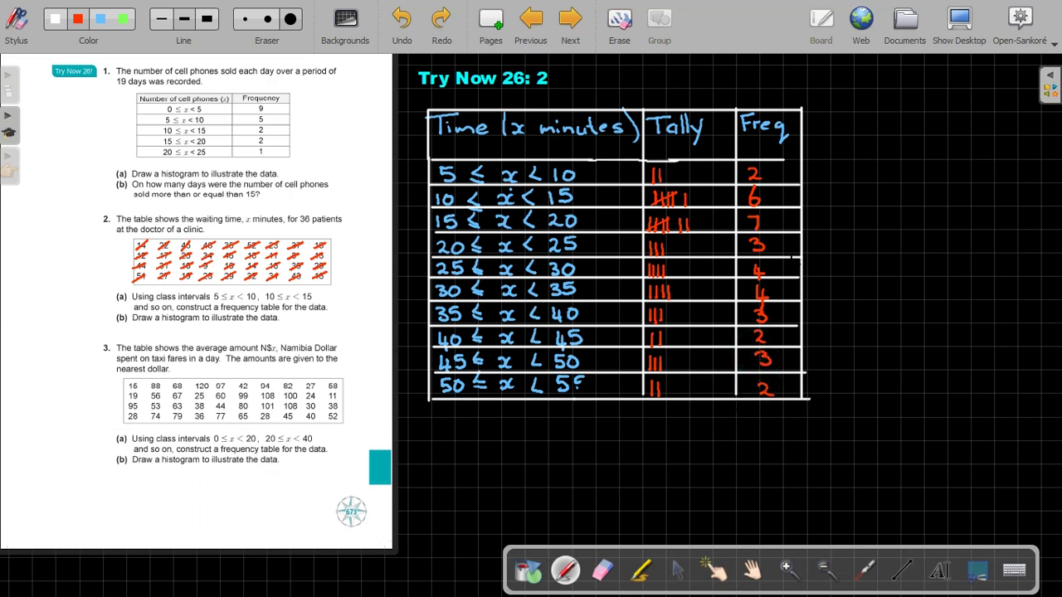
{"action": "mouse_move", "coordinate": [758, 405]}
{"action": "left_mouse_down"}
{"action": "mouse_move", "coordinate": [762, 420]}
{"action": "mouse_move", "coordinate": [774, 416]}
{"action": "left_mouse_up"}
{"action": "left_click_drag", "start_coordinate": [639, 405], "coordinate": [655, 405]}
{"action": "mouse_move", "coordinate": [647, 405]}
{"action": "left_mouse_down"}
{"action": "mouse_move", "coordinate": [648, 419]}
{"action": "mouse_move", "coordinate": [663, 409]}
{"action": "mouse_move", "coordinate": [676, 419]}
{"action": "mouse_move", "coordinate": [682, 408]}
{"action": "mouse_move", "coordinate": [699, 419]}
{"action": "left_mouse_up"}
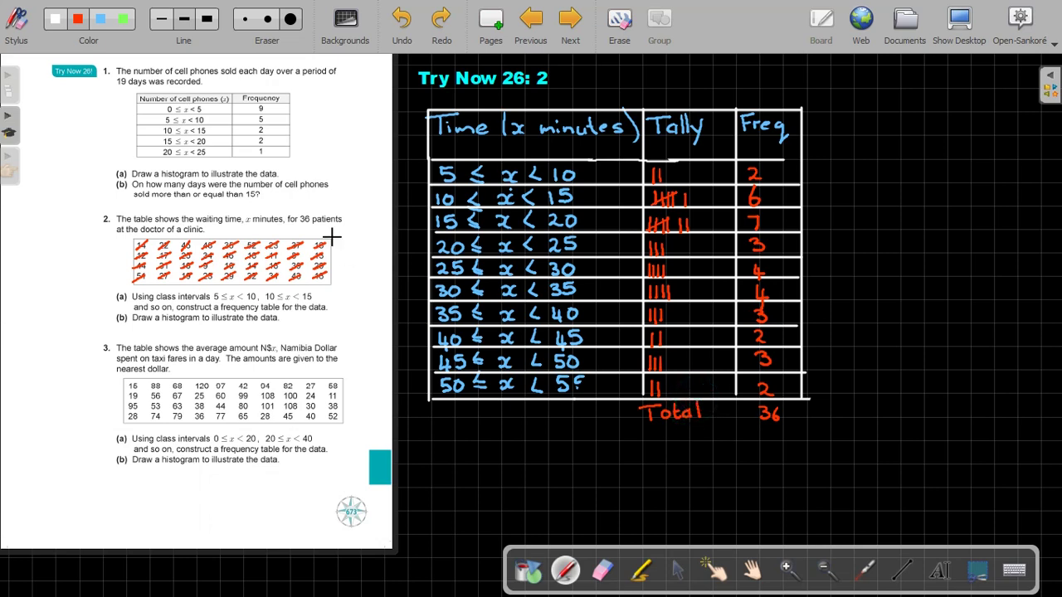
{"action": "left_click_drag", "start_coordinate": [303, 206], "coordinate": [301, 210]}
Pan the board upward to leave empty space below the completed frequency table.
{"action": "left_click", "coordinate": [751, 569]}
{"action": "left_click_drag", "start_coordinate": [841, 465], "coordinate": [844, 413]}
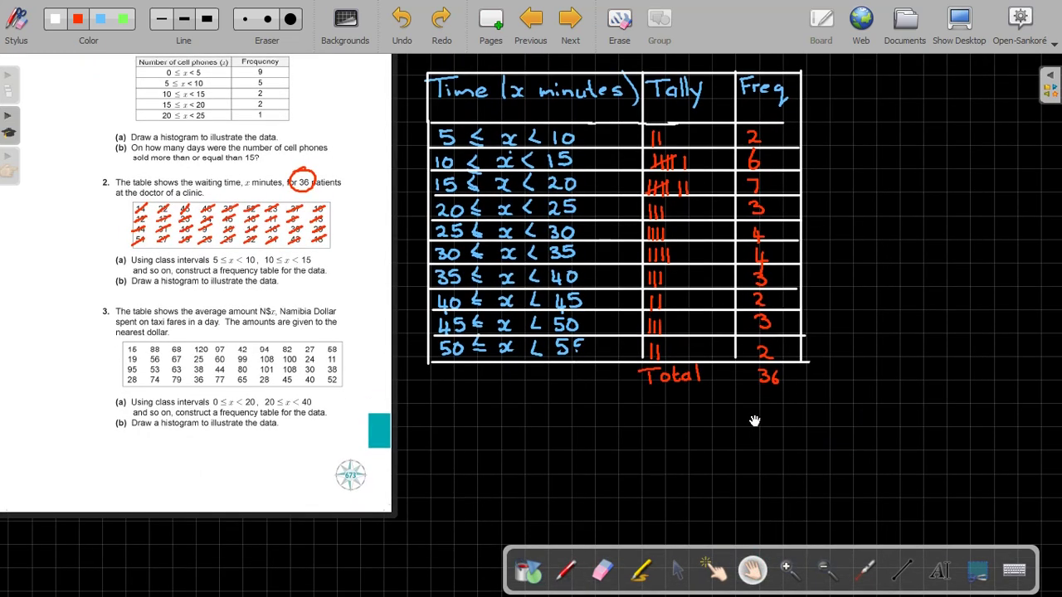
{"action": "left_click", "coordinate": [903, 569]}
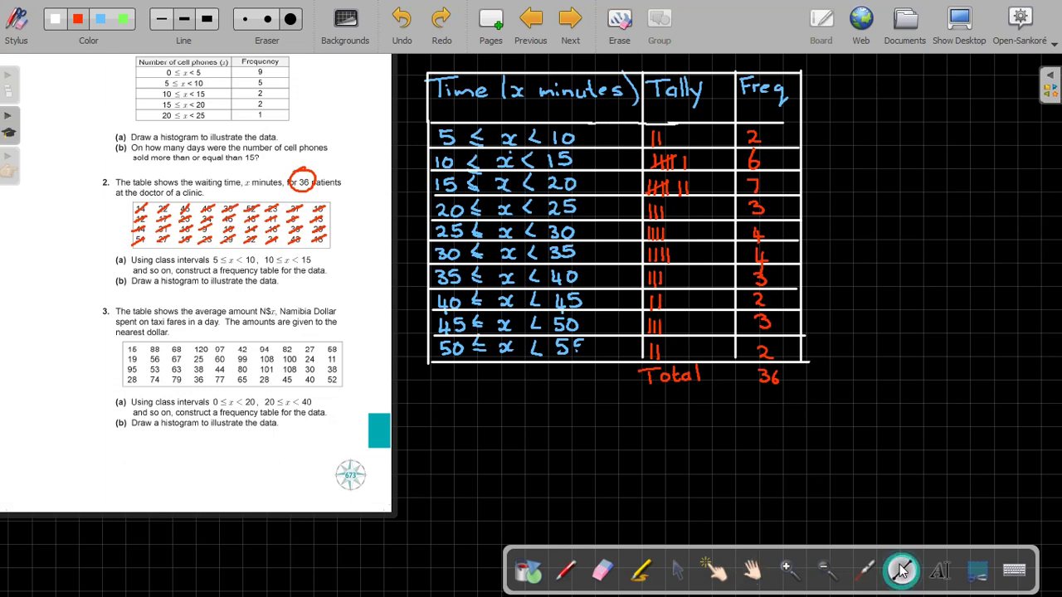
{"action": "left_click", "coordinate": [753, 569]}
{"action": "left_click_drag", "start_coordinate": [863, 493], "coordinate": [865, 432]}
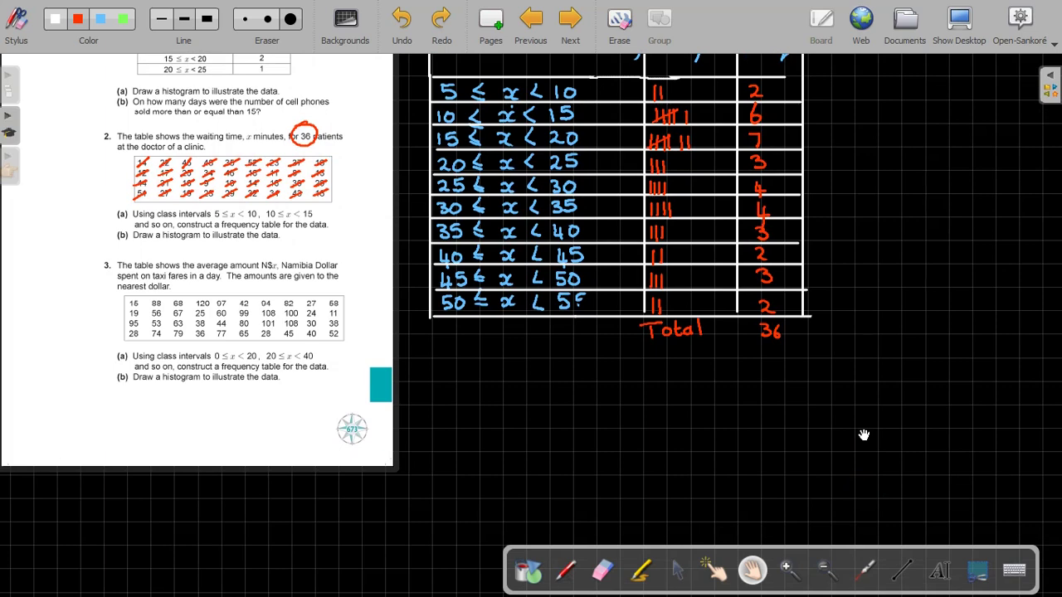
Draw a white vertical axis line below the table, replacing an undone red one.
{"action": "left_click", "coordinate": [903, 571]}
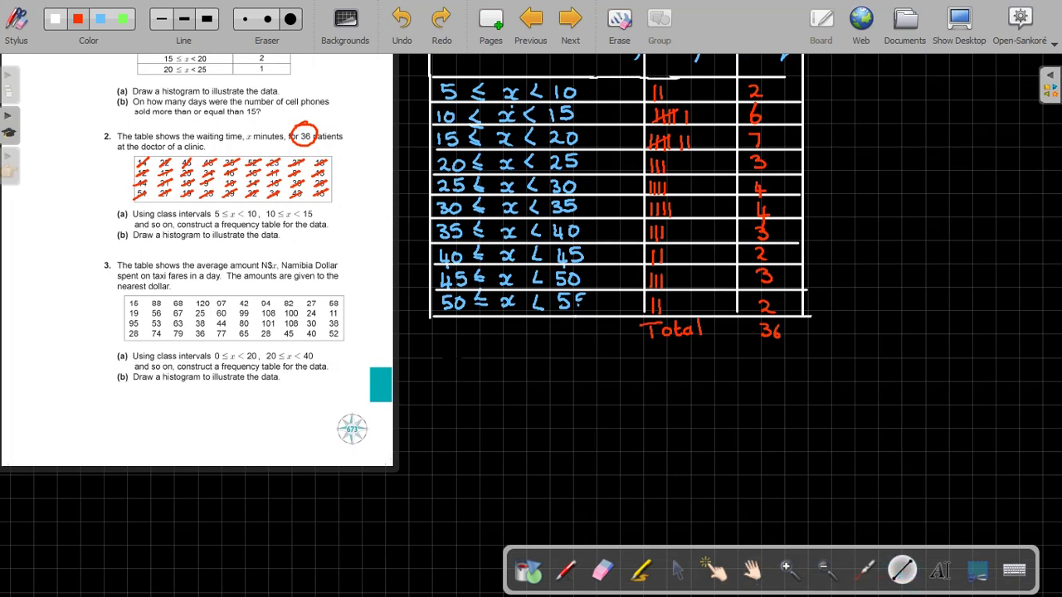
{"action": "left_click_drag", "start_coordinate": [433, 359], "coordinate": [432, 479]}
{"action": "left_click", "coordinate": [402, 23]}
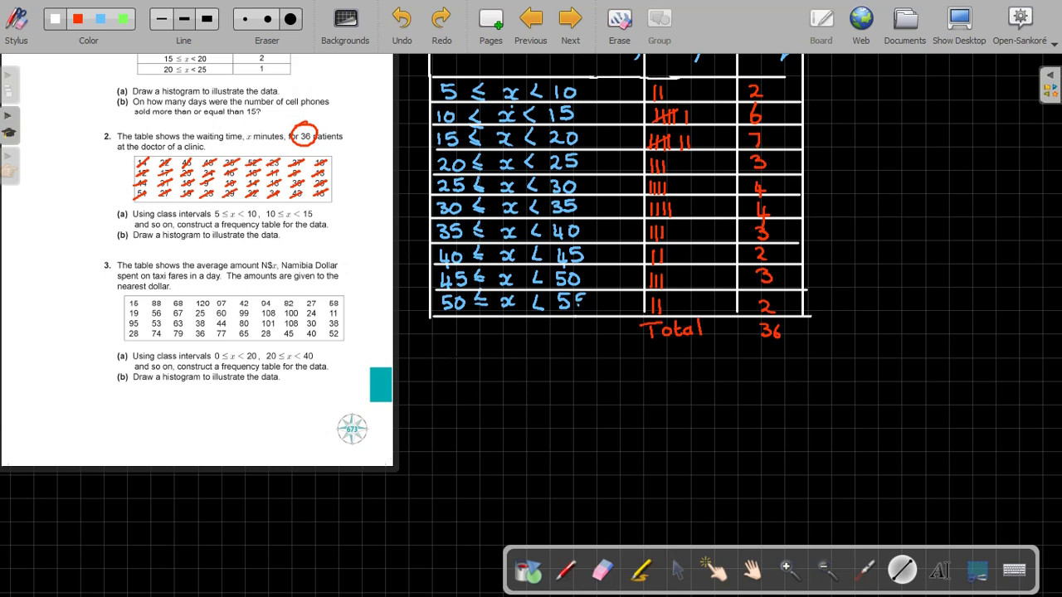
{"action": "left_click_drag", "start_coordinate": [432, 333], "coordinate": [432, 528]}
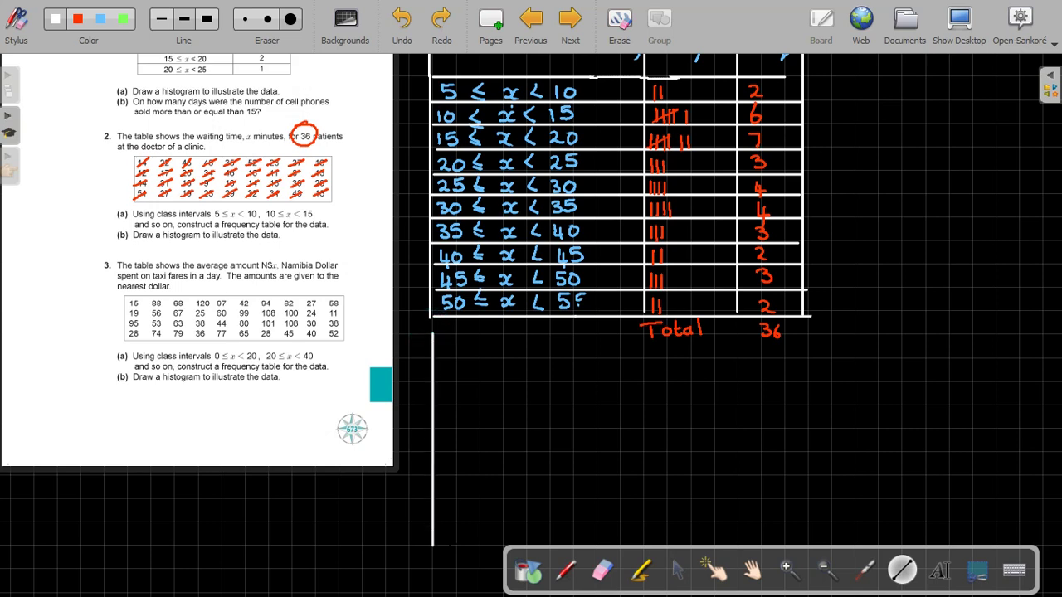
Move the tool palette aside, erase the vertical line, and redraw the axes below the table.
{"action": "left_click", "coordinate": [752, 570]}
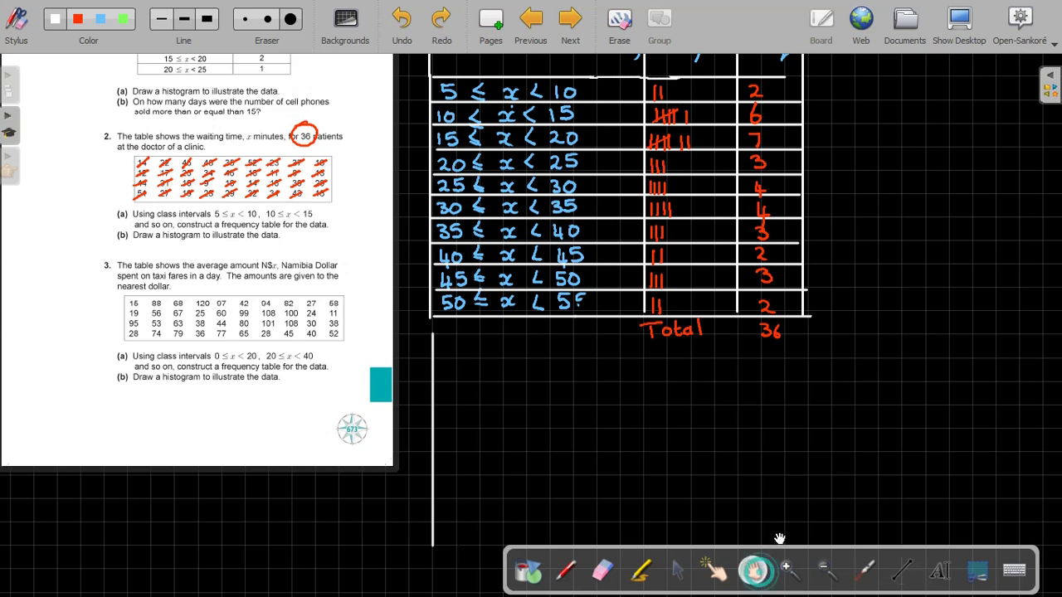
{"action": "left_click_drag", "start_coordinate": [751, 571], "coordinate": [137, 571]}
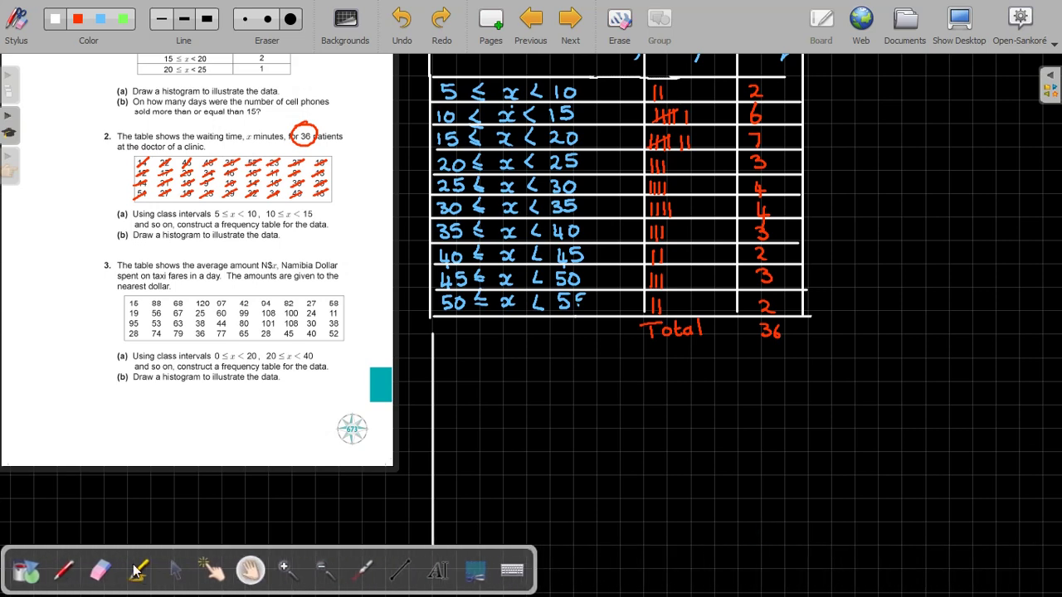
{"action": "left_click_drag", "start_coordinate": [391, 545], "coordinate": [403, 545]}
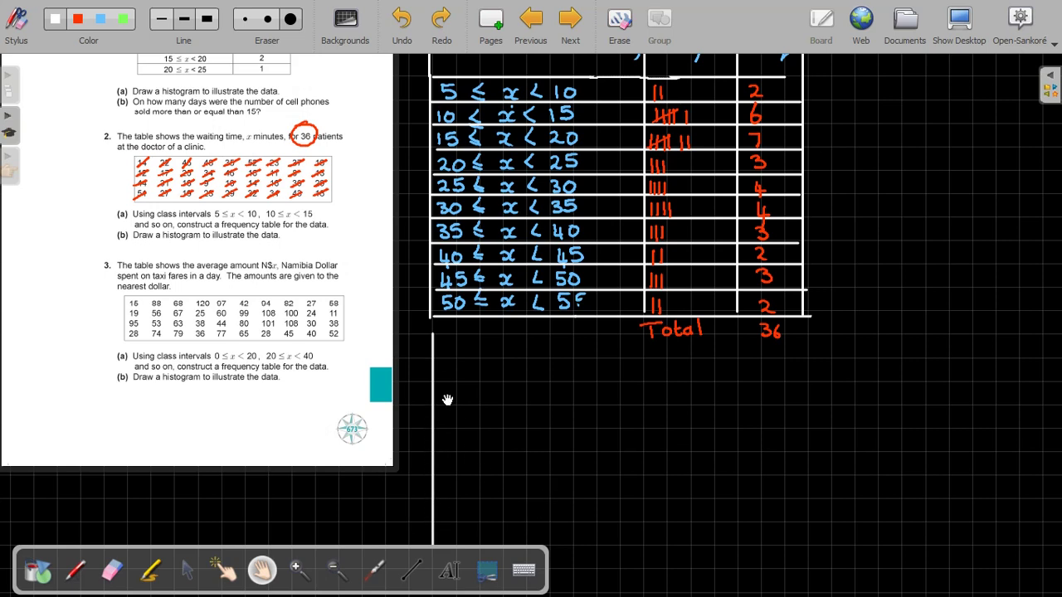
{"action": "left_click", "coordinate": [112, 570]}
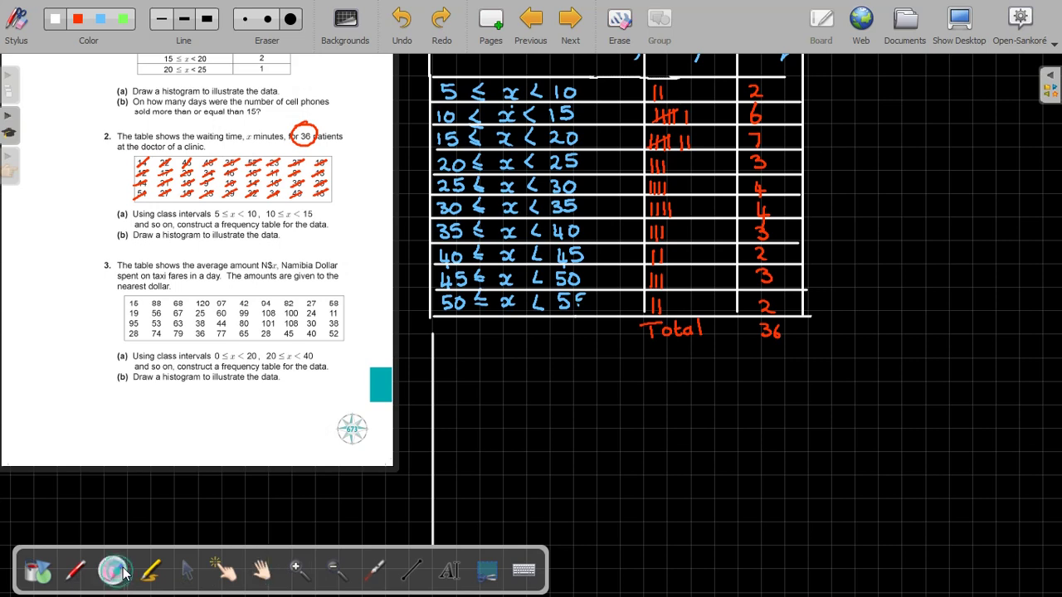
{"action": "left_click", "coordinate": [435, 537]}
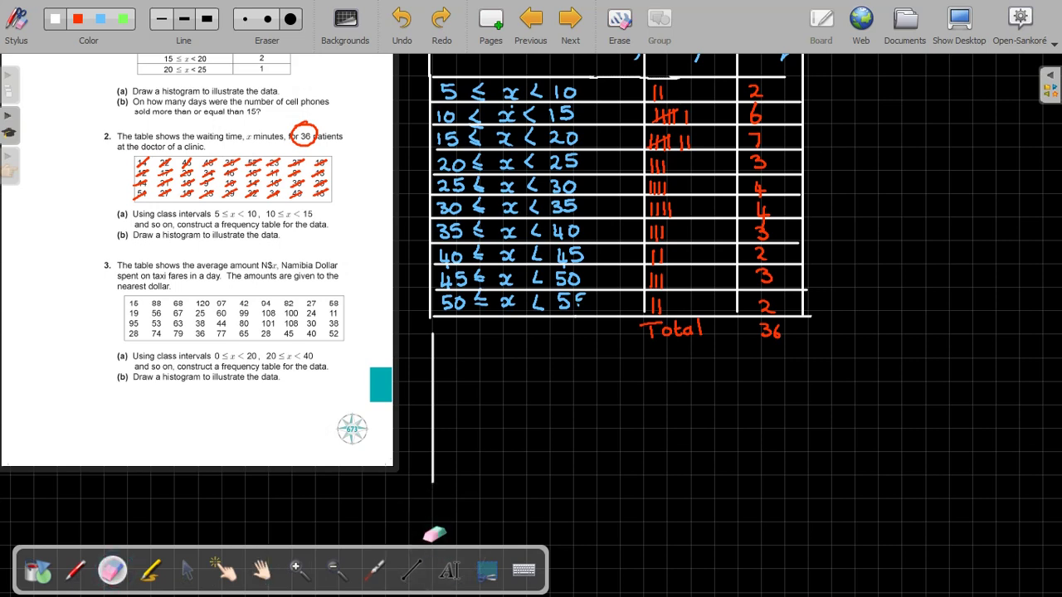
{"action": "mouse_move", "coordinate": [465, 502]}
{"action": "left_mouse_down"}
{"action": "mouse_move", "coordinate": [445, 485]}
{"action": "mouse_move", "coordinate": [443, 359]}
{"action": "mouse_move", "coordinate": [442, 385]}
{"action": "left_mouse_up"}
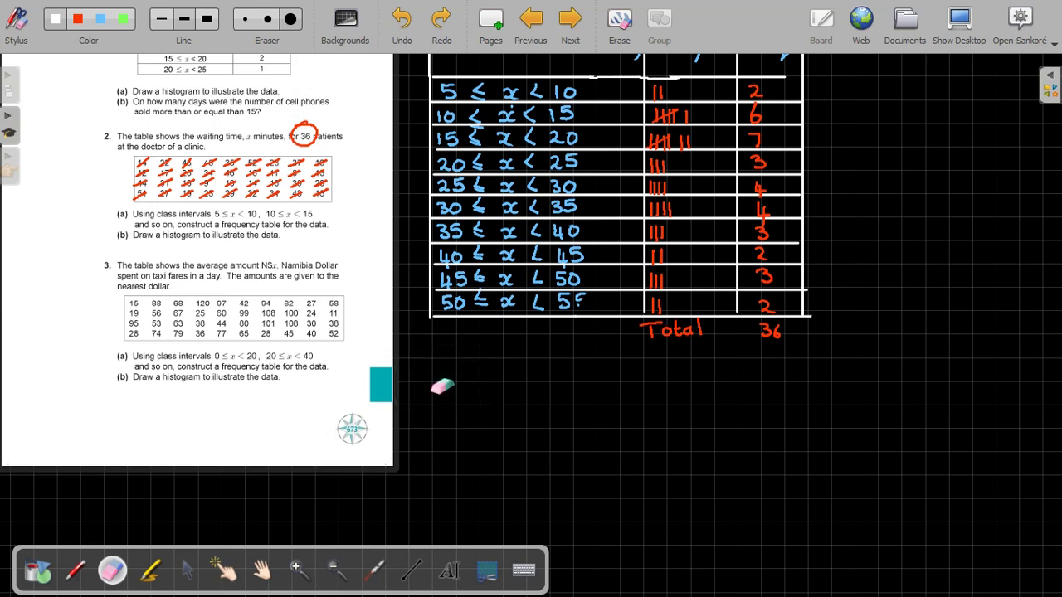
{"action": "left_click", "coordinate": [412, 570]}
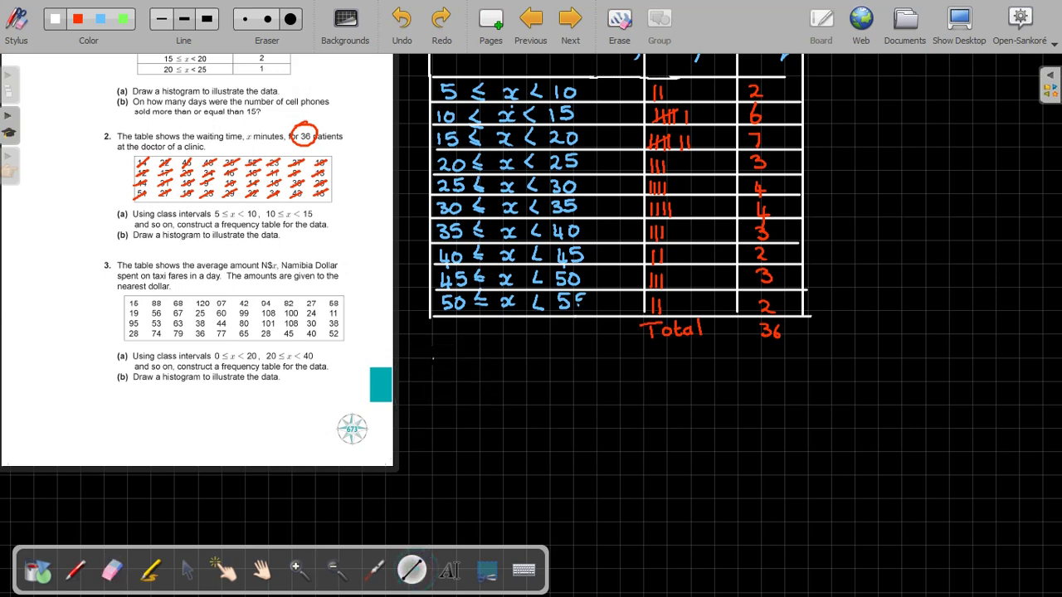
{"action": "mouse_move", "coordinate": [432, 359]}
{"action": "left_mouse_down"}
{"action": "mouse_move", "coordinate": [432, 498]}
{"action": "mouse_move", "coordinate": [550, 524]}
{"action": "mouse_move", "coordinate": [784, 525]}
{"action": "left_mouse_up"}
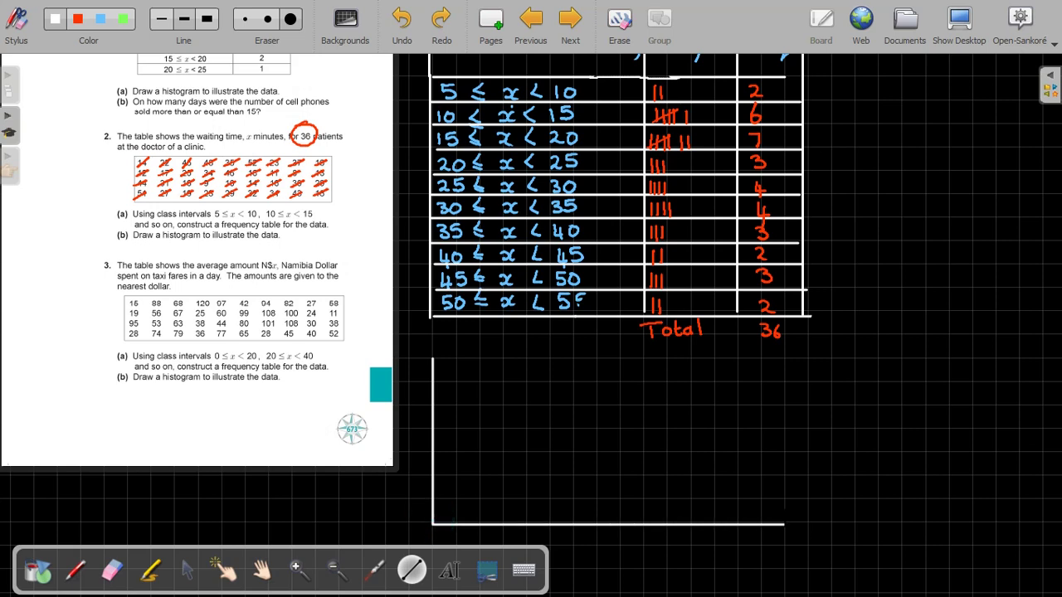
Handwrite 'Frequency' beside the vertical axis and 'Time (minutes)' under the horizontal axis in green.
{"action": "left_click", "coordinate": [84, 575]}
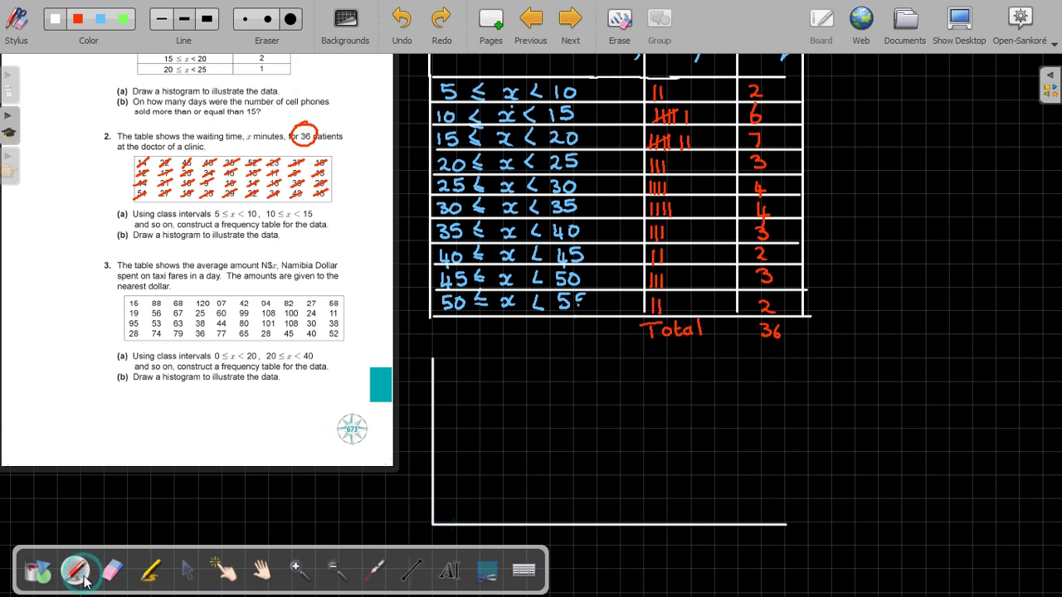
{"action": "left_click", "coordinate": [123, 18]}
{"action": "mouse_move", "coordinate": [389, 491]}
{"action": "left_mouse_down"}
{"action": "mouse_move", "coordinate": [408, 512]}
{"action": "mouse_move", "coordinate": [398, 498]}
{"action": "mouse_move", "coordinate": [400, 452]}
{"action": "mouse_move", "coordinate": [421, 397]}
{"action": "left_mouse_up"}
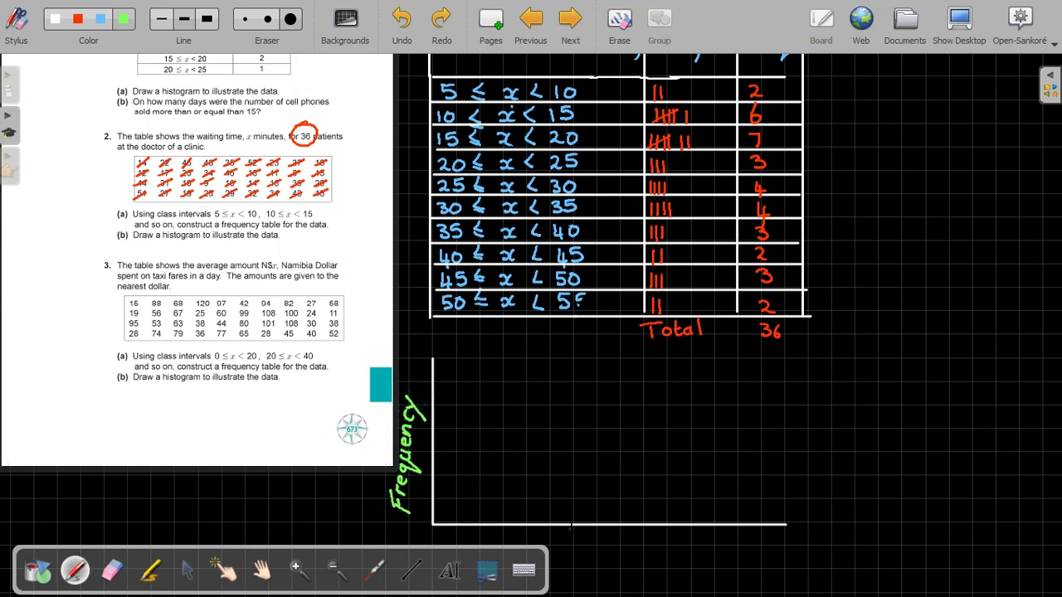
{"action": "mouse_move", "coordinate": [571, 526]}
{"action": "left_mouse_down"}
{"action": "mouse_move", "coordinate": [637, 524]}
{"action": "mouse_move", "coordinate": [643, 544]}
{"action": "mouse_move", "coordinate": [658, 532]}
{"action": "mouse_move", "coordinate": [714, 547]}
{"action": "left_mouse_up"}
{"action": "left_click_drag", "start_coordinate": [721, 534], "coordinate": [723, 549]}
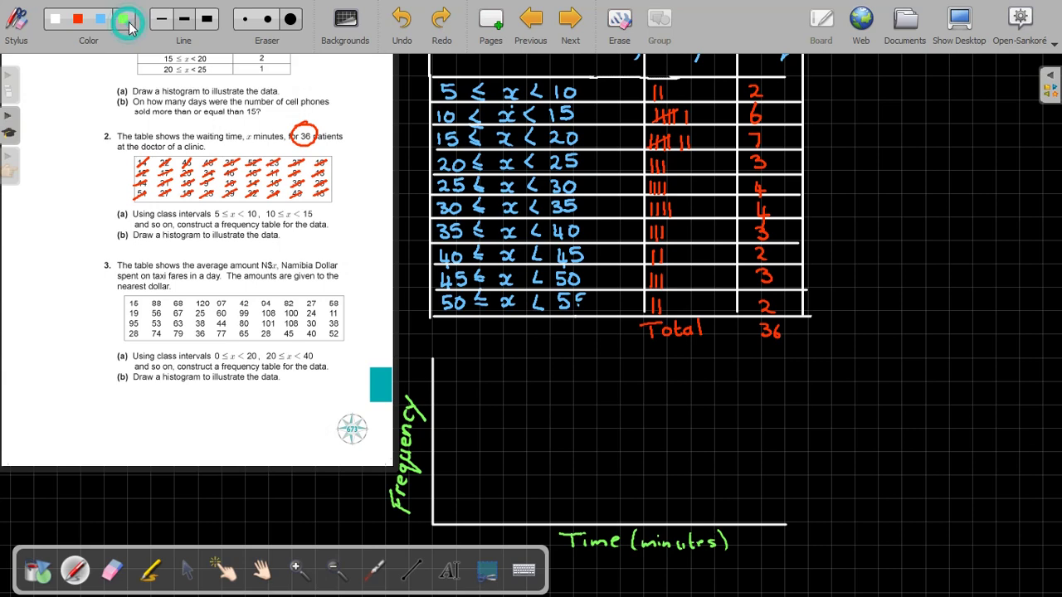
{"action": "left_click", "coordinate": [55, 19]}
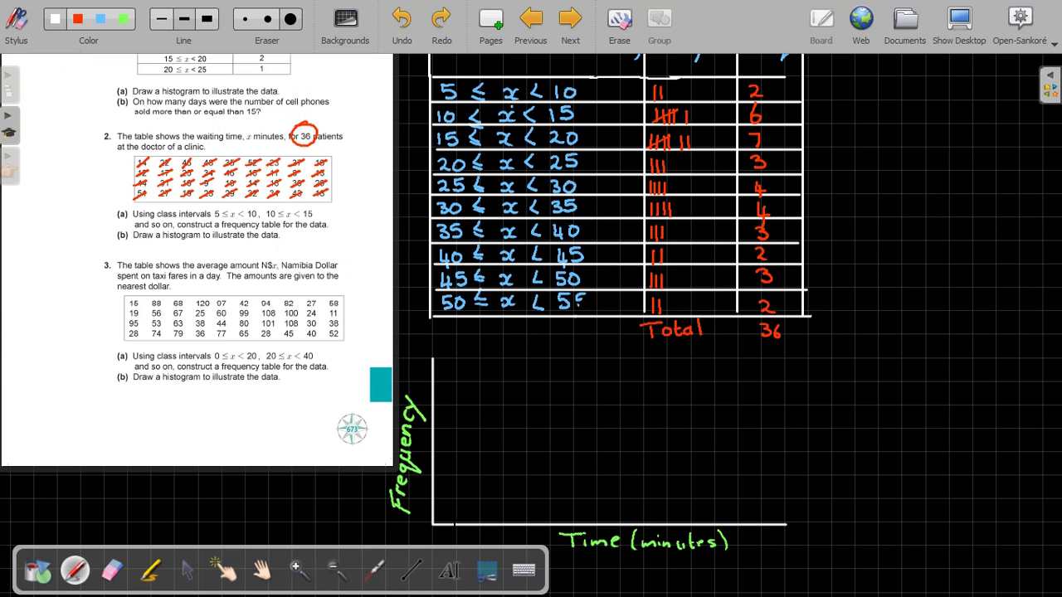
Mark ticks and write 5 to 55 under the time axis and 2 to 10 up the frequency axis.
{"action": "left_click_drag", "start_coordinate": [459, 524], "coordinate": [762, 527]}
{"action": "mouse_move", "coordinate": [462, 531]}
{"action": "left_mouse_down"}
{"action": "mouse_move", "coordinate": [457, 540]}
{"action": "mouse_move", "coordinate": [605, 540]}
{"action": "mouse_move", "coordinate": [650, 538]}
{"action": "mouse_move", "coordinate": [656, 524]}
{"action": "mouse_move", "coordinate": [655, 539]}
{"action": "mouse_move", "coordinate": [670, 540]}
{"action": "left_mouse_up"}
{"action": "left_click_drag", "start_coordinate": [681, 526], "coordinate": [706, 542]}
{"action": "left_click_drag", "start_coordinate": [708, 532], "coordinate": [713, 532]}
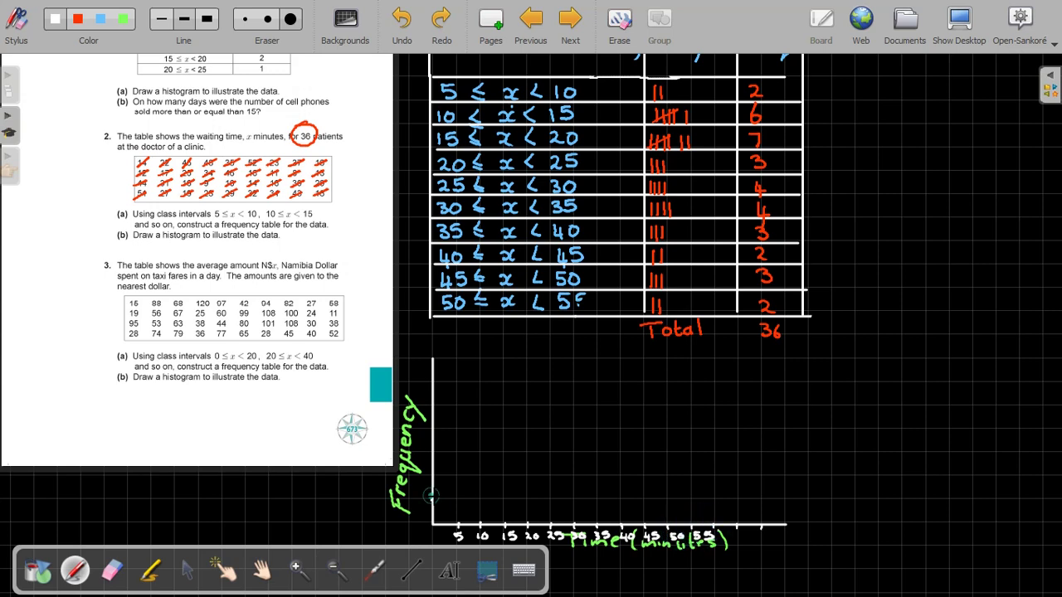
{"action": "left_click_drag", "start_coordinate": [426, 496], "coordinate": [428, 483]}
{"action": "mouse_move", "coordinate": [423, 476]}
{"action": "left_mouse_down"}
{"action": "mouse_move", "coordinate": [424, 488]}
{"action": "mouse_move", "coordinate": [433, 402]}
{"action": "left_mouse_up"}
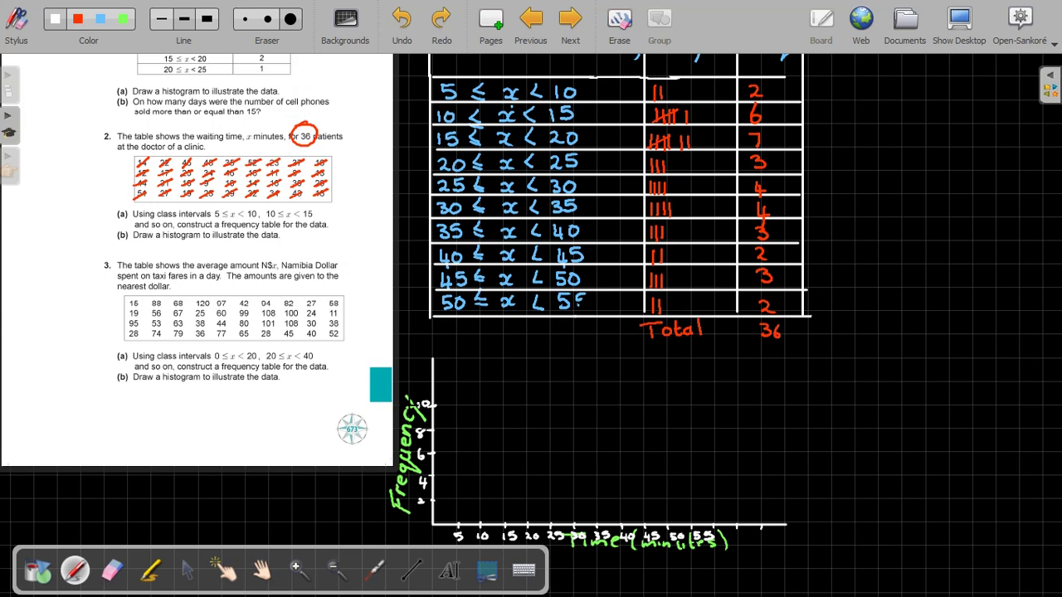
{"action": "left_click", "coordinate": [411, 570]}
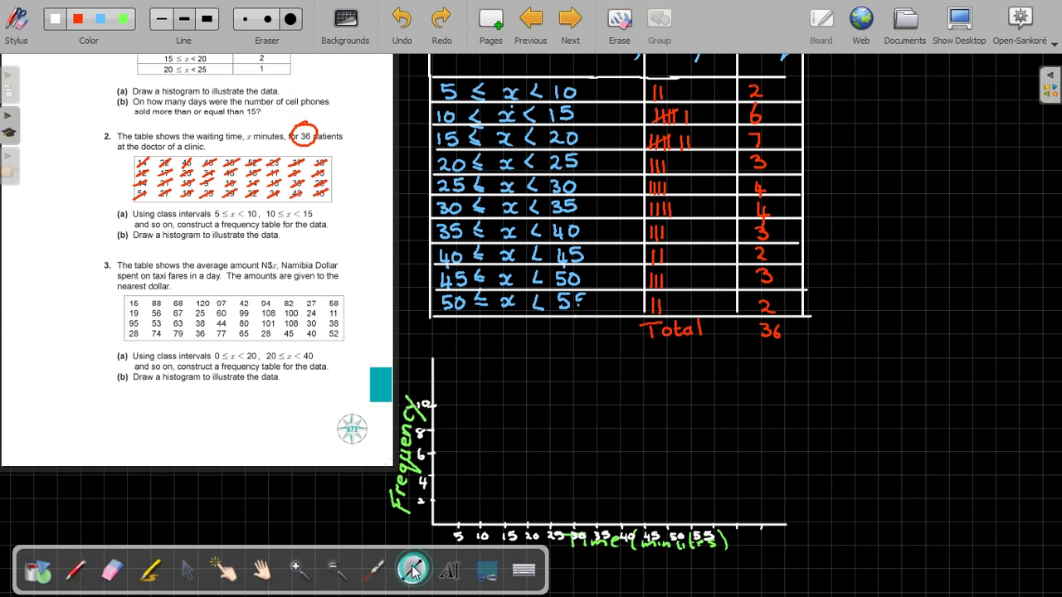
In blue, draw the first four bars along the time axis at heights 2, 6, 7 and 3.
{"action": "left_click", "coordinate": [100, 27]}
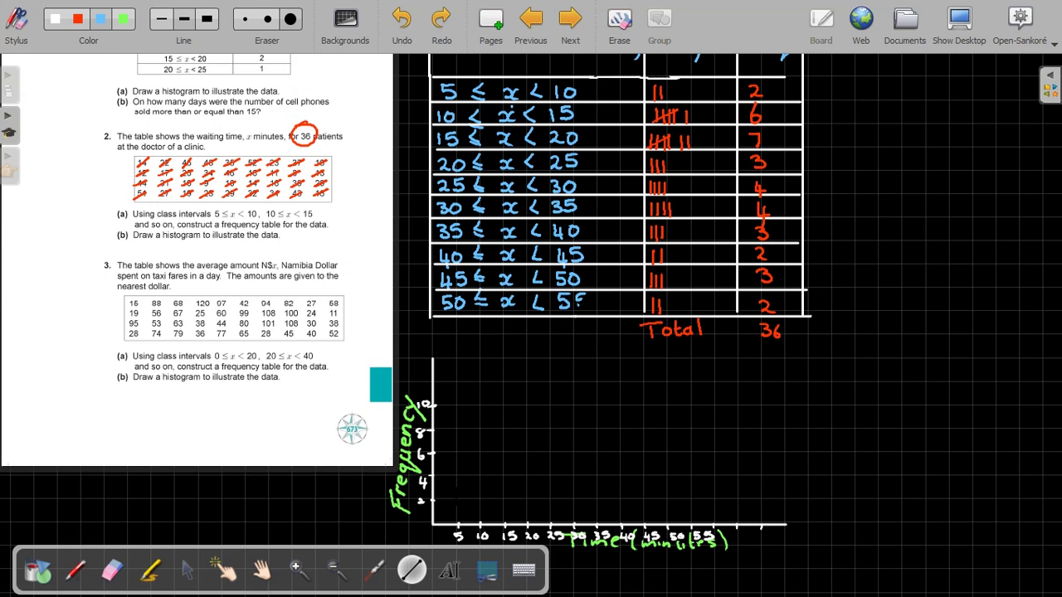
{"action": "mouse_move", "coordinate": [456, 499]}
{"action": "left_mouse_down"}
{"action": "mouse_move", "coordinate": [456, 523]}
{"action": "mouse_move", "coordinate": [467, 499]}
{"action": "mouse_move", "coordinate": [481, 498]}
{"action": "mouse_move", "coordinate": [482, 523]}
{"action": "left_mouse_up"}
{"action": "mouse_move", "coordinate": [480, 498]}
{"action": "left_mouse_down"}
{"action": "mouse_move", "coordinate": [480, 450]}
{"action": "mouse_move", "coordinate": [503, 450]}
{"action": "mouse_move", "coordinate": [502, 504]}
{"action": "left_mouse_up"}
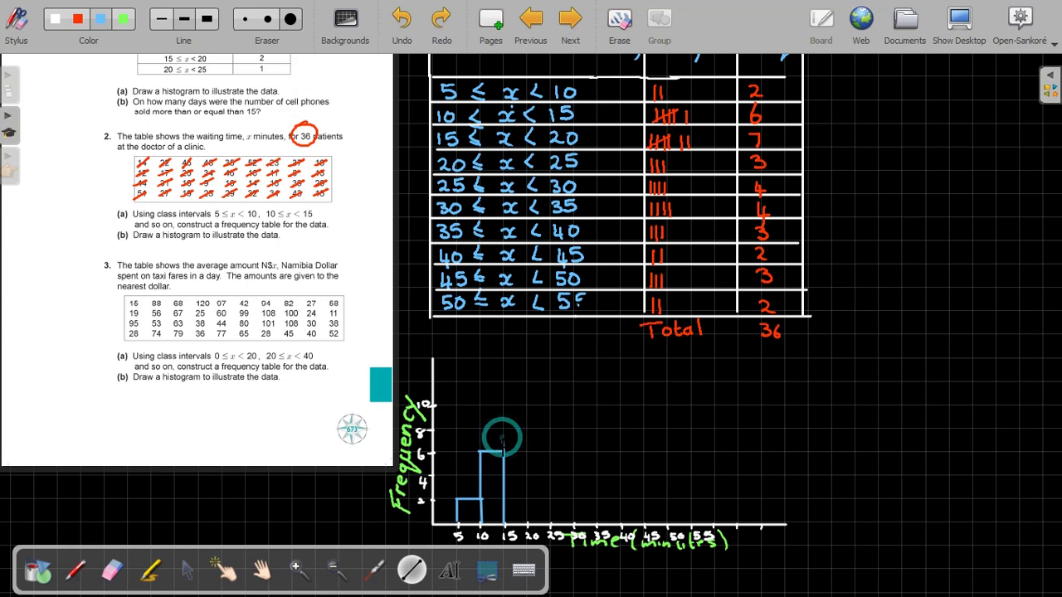
{"action": "mouse_move", "coordinate": [504, 450]}
{"action": "left_mouse_down"}
{"action": "mouse_move", "coordinate": [528, 438]}
{"action": "mouse_move", "coordinate": [528, 525]}
{"action": "left_mouse_up"}
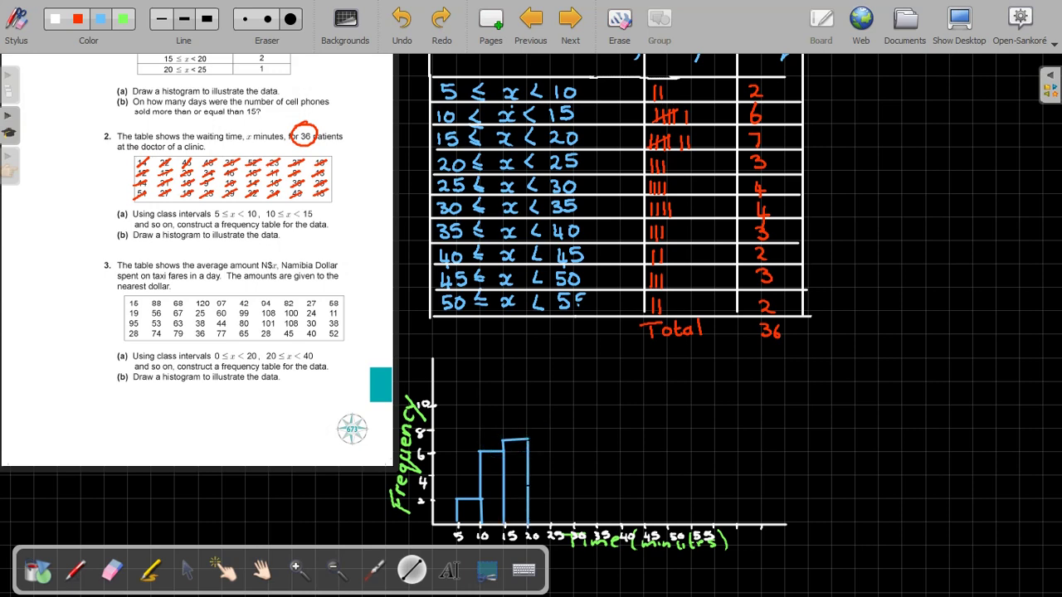
{"action": "mouse_move", "coordinate": [529, 489]}
{"action": "left_mouse_down"}
{"action": "mouse_move", "coordinate": [550, 490]}
{"action": "mouse_move", "coordinate": [551, 524]}
{"action": "left_mouse_up"}
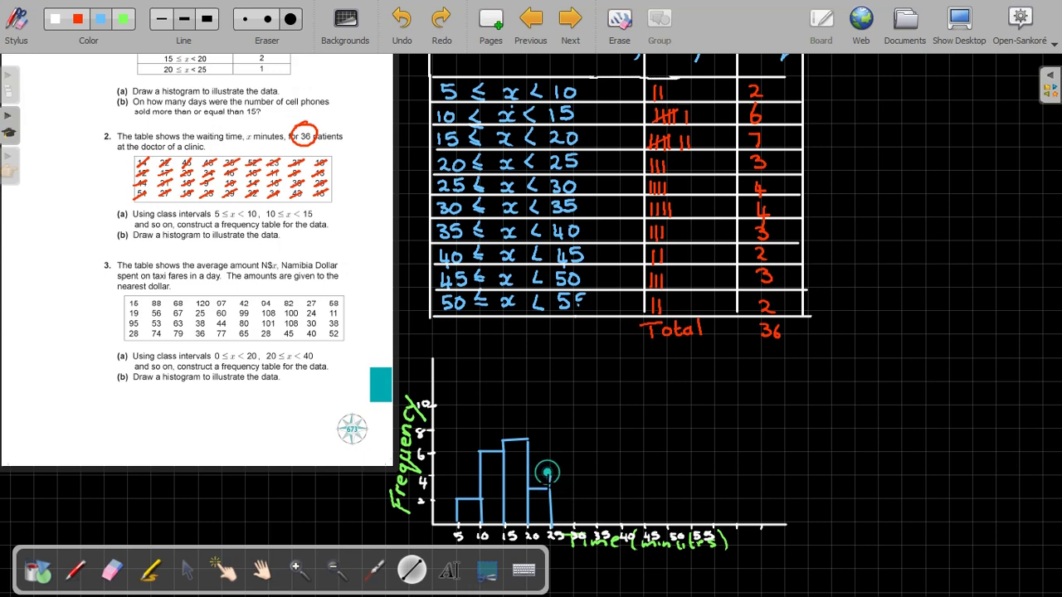
Draw the 25–30 and 30–35 bars, both at height 4.
{"action": "mouse_move", "coordinate": [548, 489]}
{"action": "left_mouse_down"}
{"action": "mouse_move", "coordinate": [574, 473]}
{"action": "mouse_move", "coordinate": [574, 525]}
{"action": "left_mouse_up"}
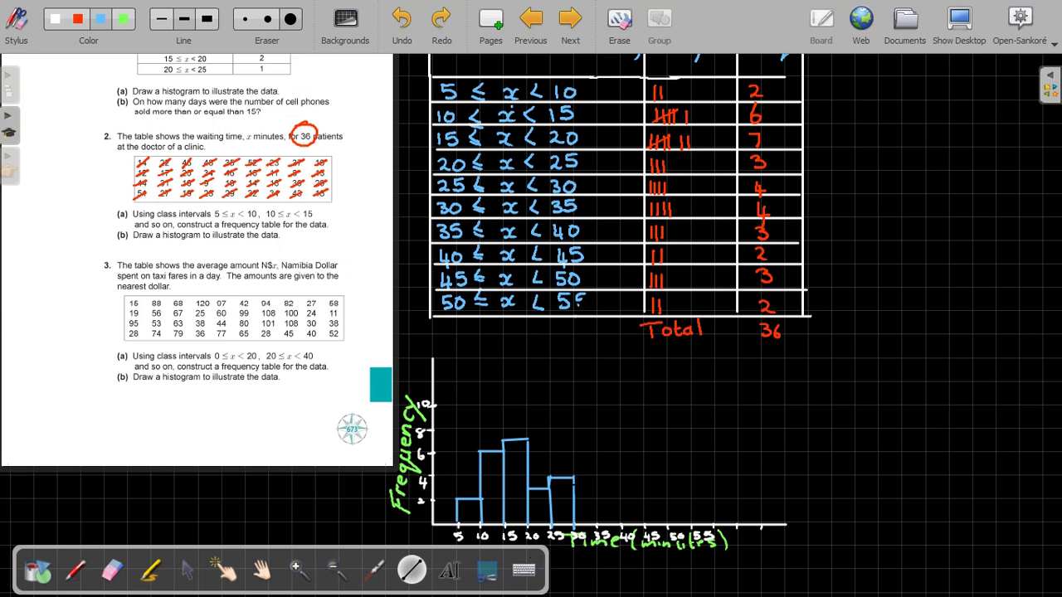
{"action": "mouse_move", "coordinate": [574, 478]}
{"action": "left_mouse_down"}
{"action": "mouse_move", "coordinate": [593, 477]}
{"action": "mouse_move", "coordinate": [596, 526]}
{"action": "left_mouse_up"}
{"action": "left_click_drag", "start_coordinate": [596, 478], "coordinate": [596, 501]}
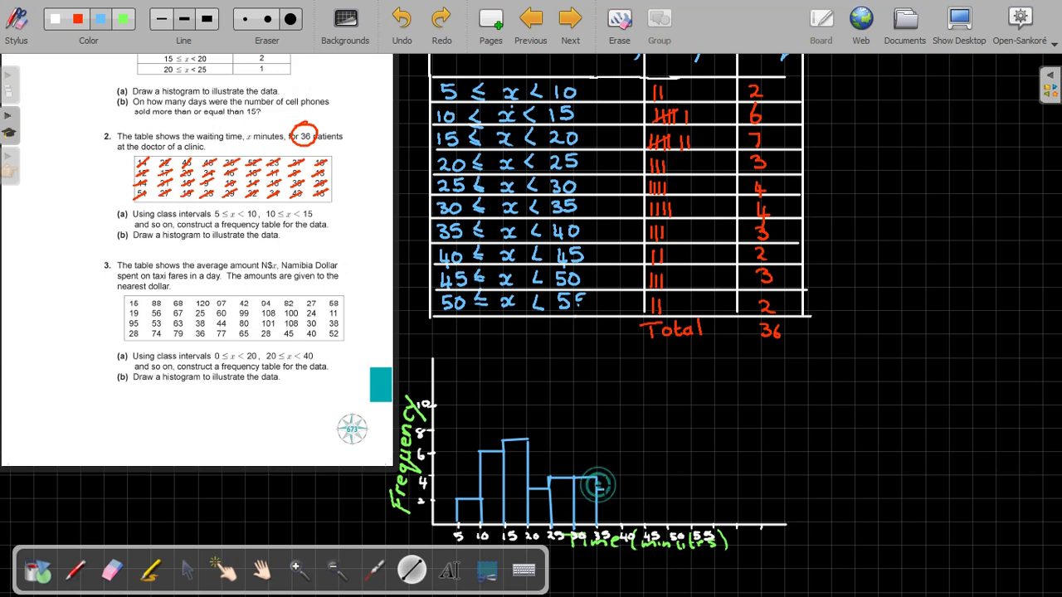
Draw the 35–40 bar at height 3 and the 40–45 bar at height 2, undoing misdrawn tops.
{"action": "left_click_drag", "start_coordinate": [597, 490], "coordinate": [620, 490]}
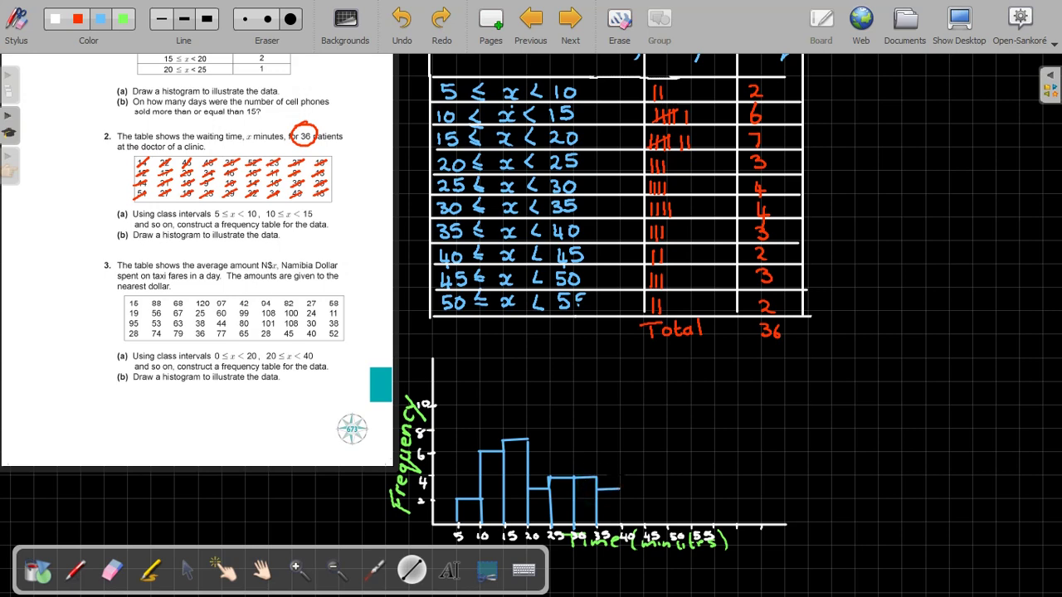
{"action": "left_click", "coordinate": [401, 20]}
{"action": "left_click_drag", "start_coordinate": [598, 489], "coordinate": [621, 490]}
{"action": "left_click", "coordinate": [402, 20]}
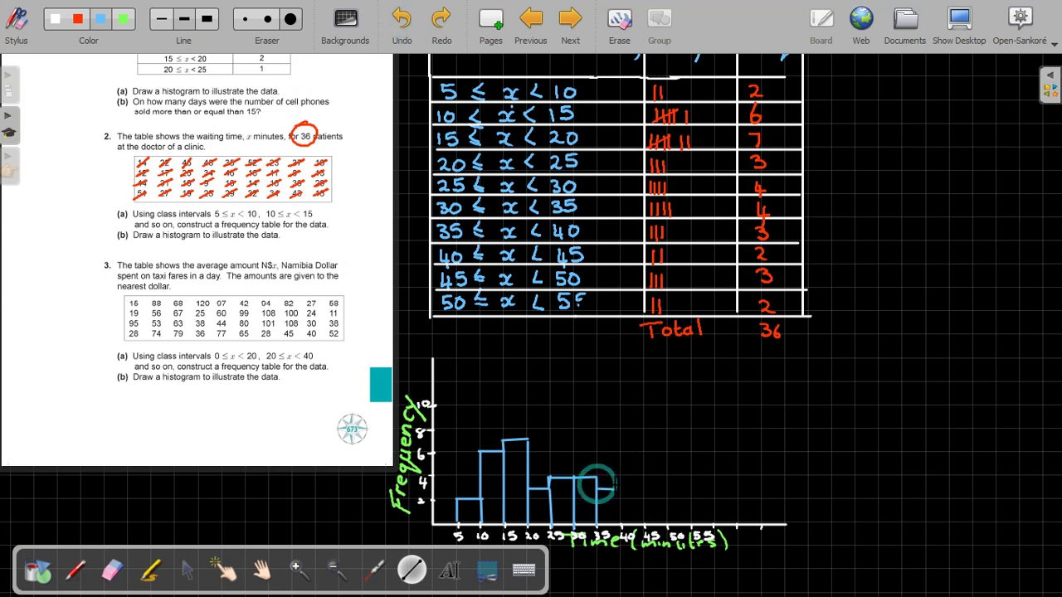
{"action": "mouse_move", "coordinate": [597, 487]}
{"action": "left_mouse_down"}
{"action": "mouse_move", "coordinate": [620, 488]}
{"action": "mouse_move", "coordinate": [622, 524]}
{"action": "left_mouse_up"}
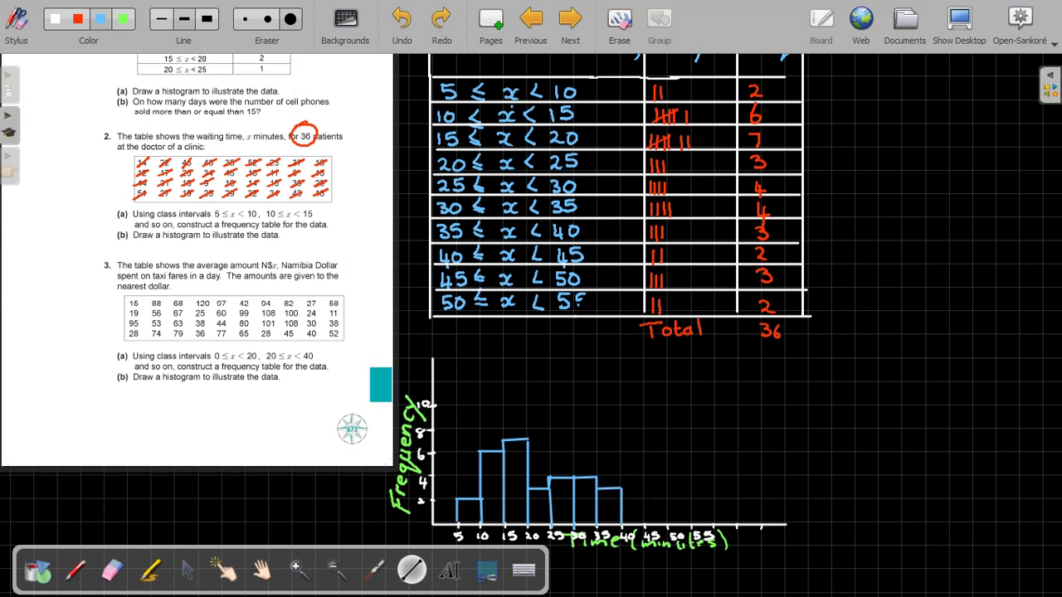
{"action": "left_click_drag", "start_coordinate": [622, 499], "coordinate": [639, 499]}
{"action": "left_click", "coordinate": [396, 23]}
{"action": "mouse_move", "coordinate": [642, 499]}
{"action": "left_mouse_down"}
{"action": "mouse_move", "coordinate": [643, 524]}
{"action": "mouse_move", "coordinate": [623, 511]}
{"action": "mouse_move", "coordinate": [623, 525]}
{"action": "left_mouse_up"}
Draw the 45–50 bar at height 3 and 50–55 at height 2, then hatch the 5–10 and 10–15 bars.
{"action": "mouse_move", "coordinate": [644, 490]}
{"action": "left_mouse_down"}
{"action": "mouse_move", "coordinate": [670, 488]}
{"action": "mouse_move", "coordinate": [668, 524]}
{"action": "left_mouse_up"}
{"action": "mouse_move", "coordinate": [668, 499]}
{"action": "left_mouse_down"}
{"action": "mouse_move", "coordinate": [688, 498]}
{"action": "mouse_move", "coordinate": [690, 524]}
{"action": "left_mouse_up"}
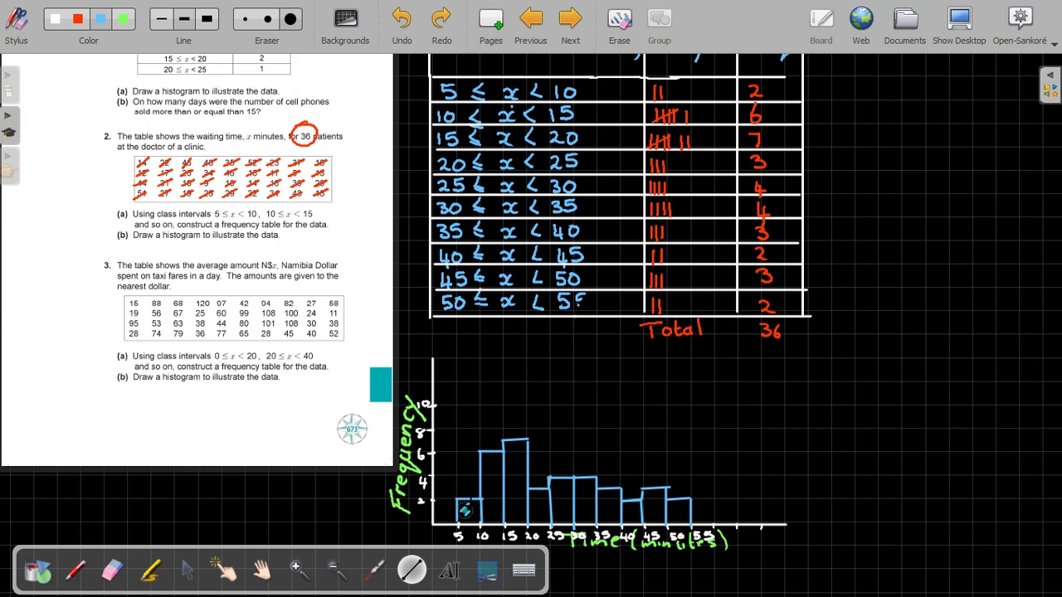
{"action": "left_click_drag", "start_coordinate": [462, 514], "coordinate": [468, 502]}
{"action": "left_click_drag", "start_coordinate": [490, 463], "coordinate": [495, 452]}
{"action": "left_click_drag", "start_coordinate": [490, 484], "coordinate": [494, 473]}
{"action": "left_click_drag", "start_coordinate": [488, 509], "coordinate": [494, 497]}
Hatch the 15–20 through 30–35 bars with short diagonal strokes.
{"action": "left_click_drag", "start_coordinate": [514, 459], "coordinate": [520, 447]}
{"action": "mouse_move", "coordinate": [514, 482]}
{"action": "left_mouse_down"}
{"action": "mouse_move", "coordinate": [519, 471]}
{"action": "mouse_move", "coordinate": [518, 492]}
{"action": "left_mouse_up"}
{"action": "mouse_move", "coordinate": [510, 521]}
{"action": "left_mouse_down"}
{"action": "mouse_move", "coordinate": [535, 494]}
{"action": "mouse_move", "coordinate": [538, 508]}
{"action": "mouse_move", "coordinate": [559, 478]}
{"action": "left_mouse_up"}
{"action": "mouse_move", "coordinate": [552, 508]}
{"action": "left_mouse_down"}
{"action": "mouse_move", "coordinate": [558, 496]}
{"action": "mouse_move", "coordinate": [558, 511]}
{"action": "left_mouse_up"}
{"action": "left_click_drag", "start_coordinate": [584, 493], "coordinate": [589, 481]}
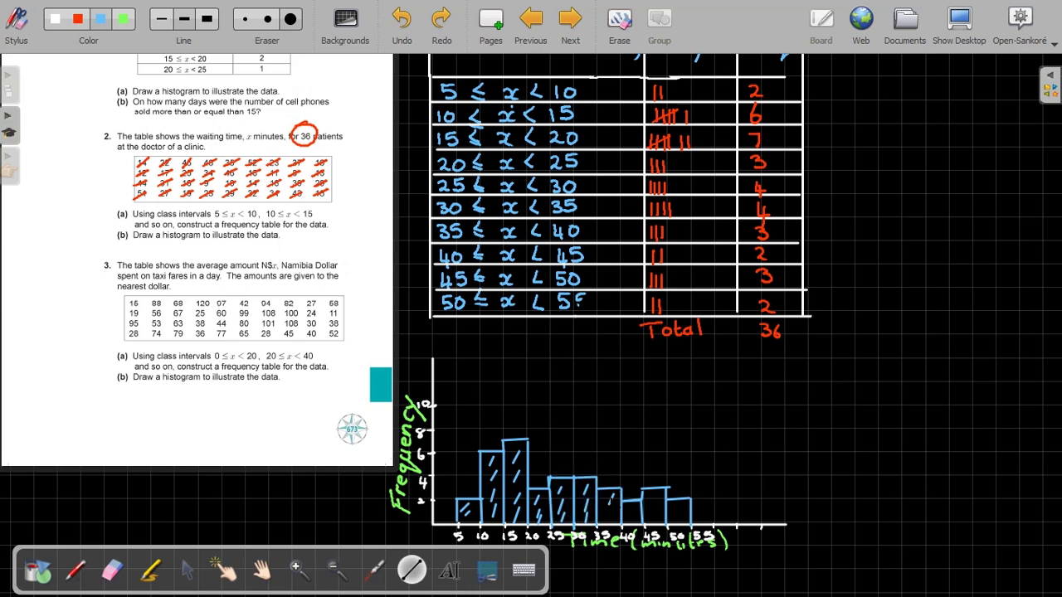